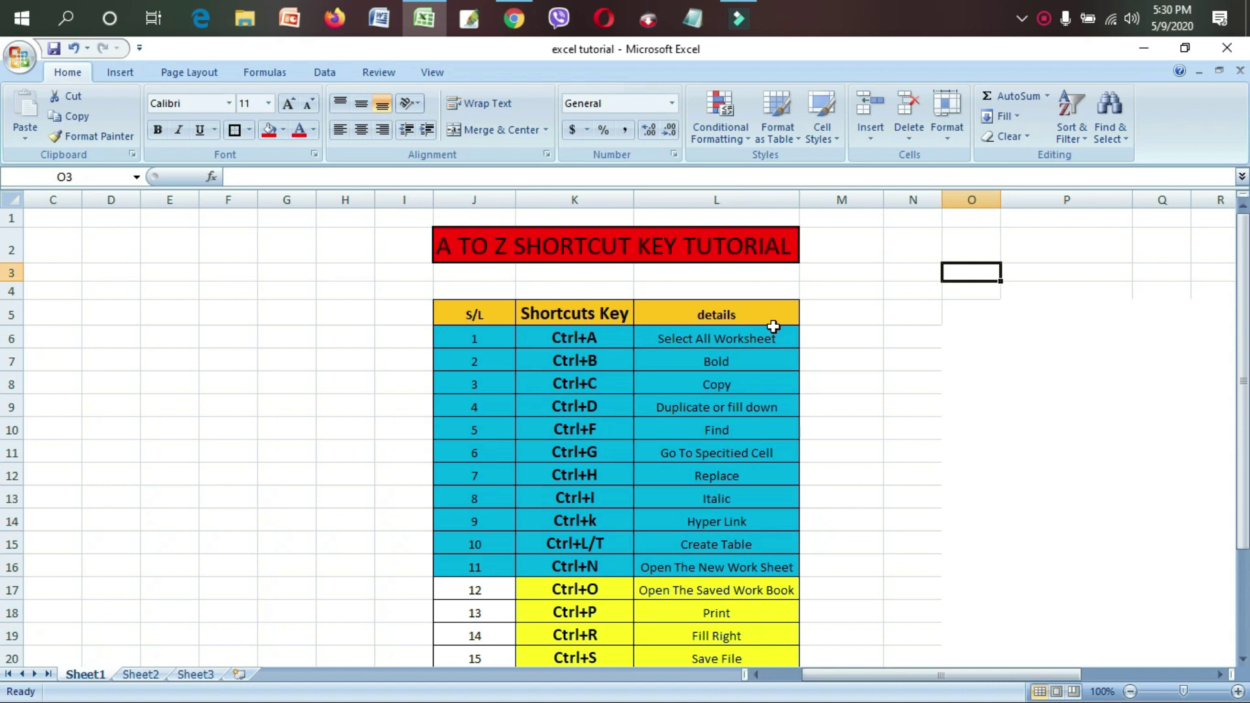
Fill the serial number and shortcut cells J17:K26 with the standard yellow colour
left_click_drag(577, 335, 563, 562)
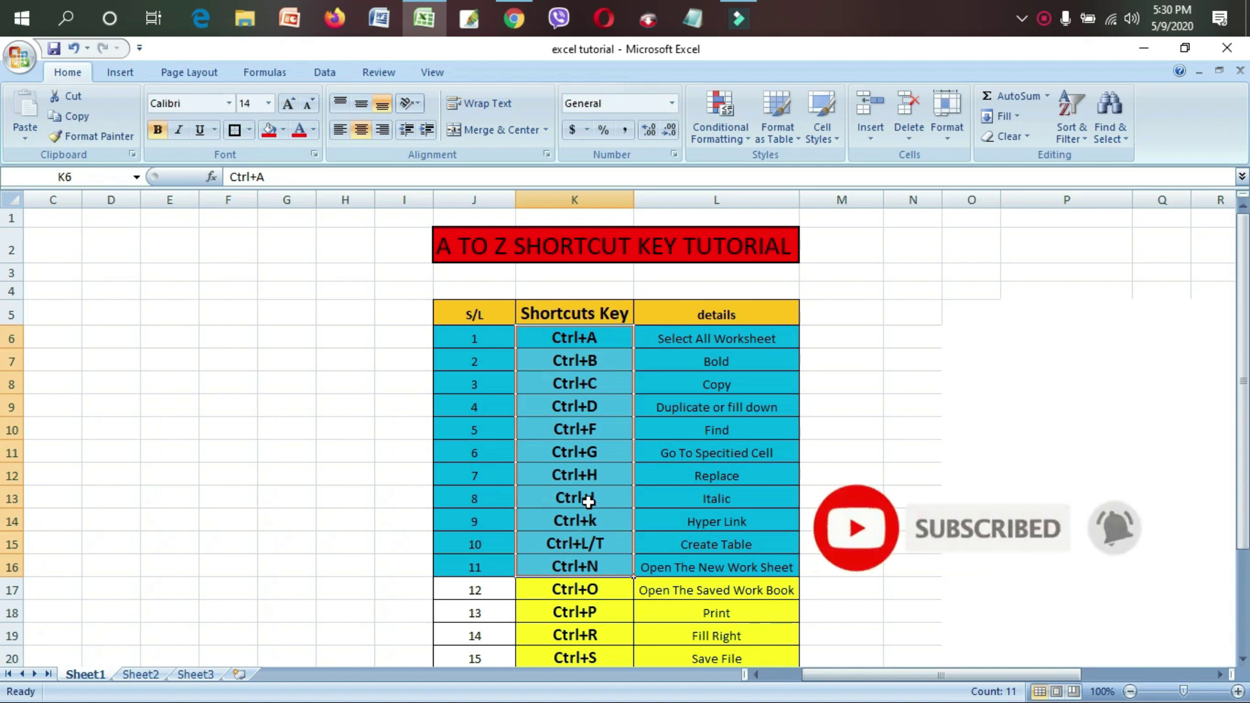
scroll(589, 502, "down", 3)
left_click_drag(475, 382, 609, 576)
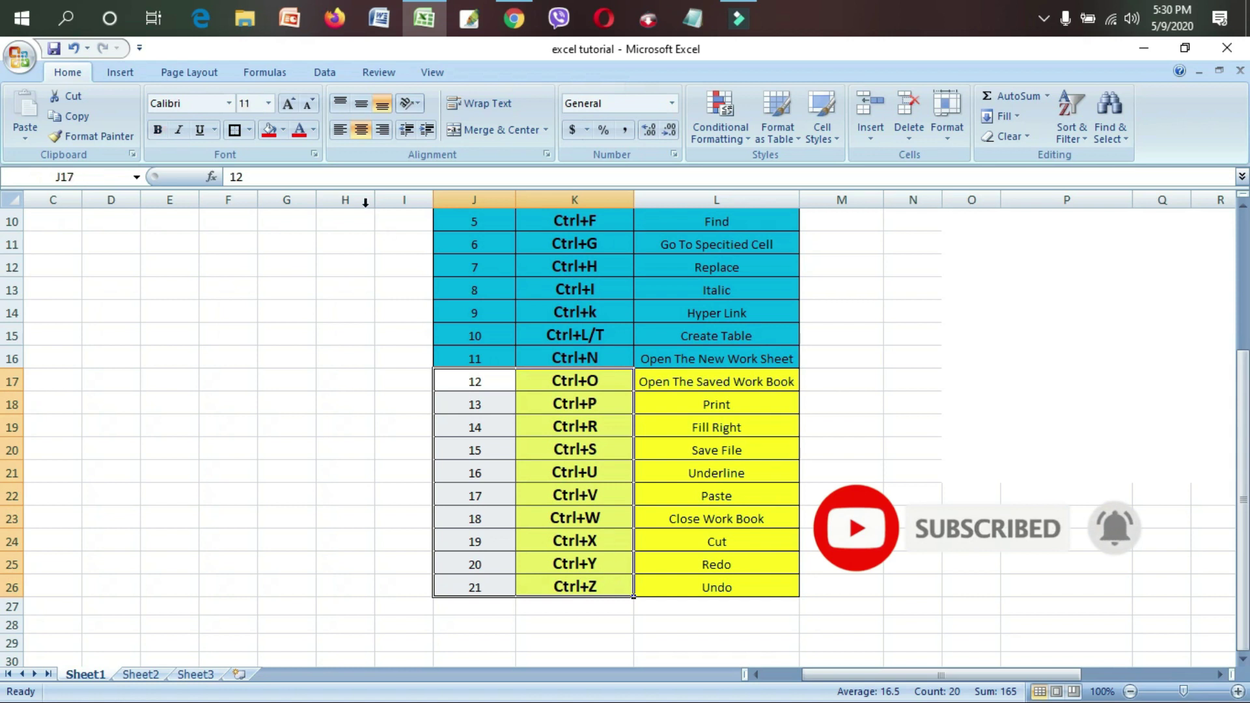
left_click(282, 129)
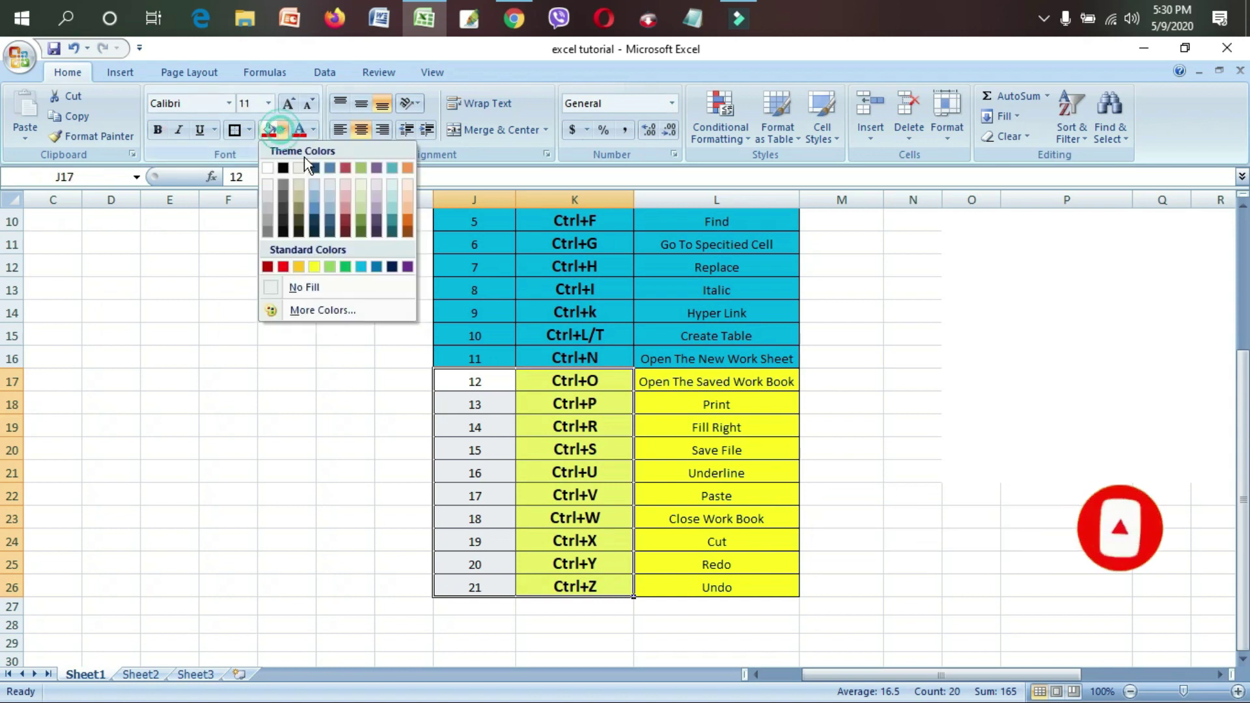
left_click(315, 267)
left_click(1066, 369)
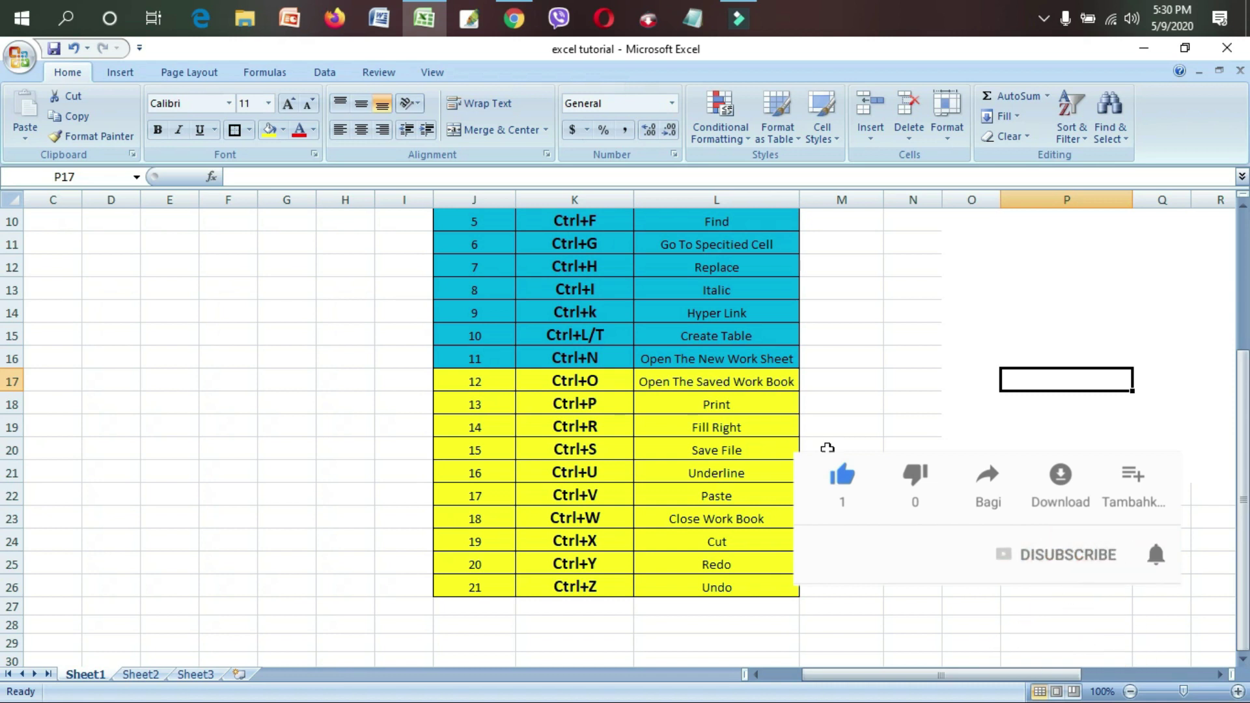
scroll(828, 448, "up", 2)
scroll(827, 448, "down", 3)
scroll(828, 448, "up", 4)
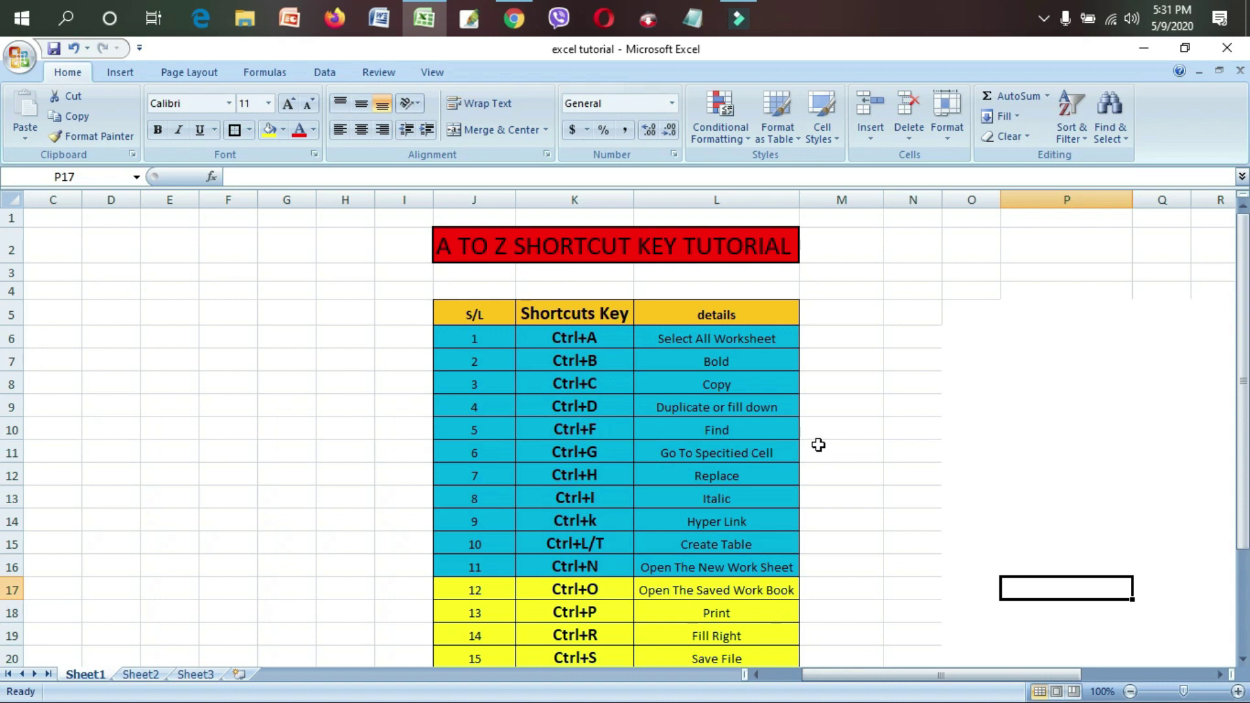
scroll(822, 447, "down", 1)
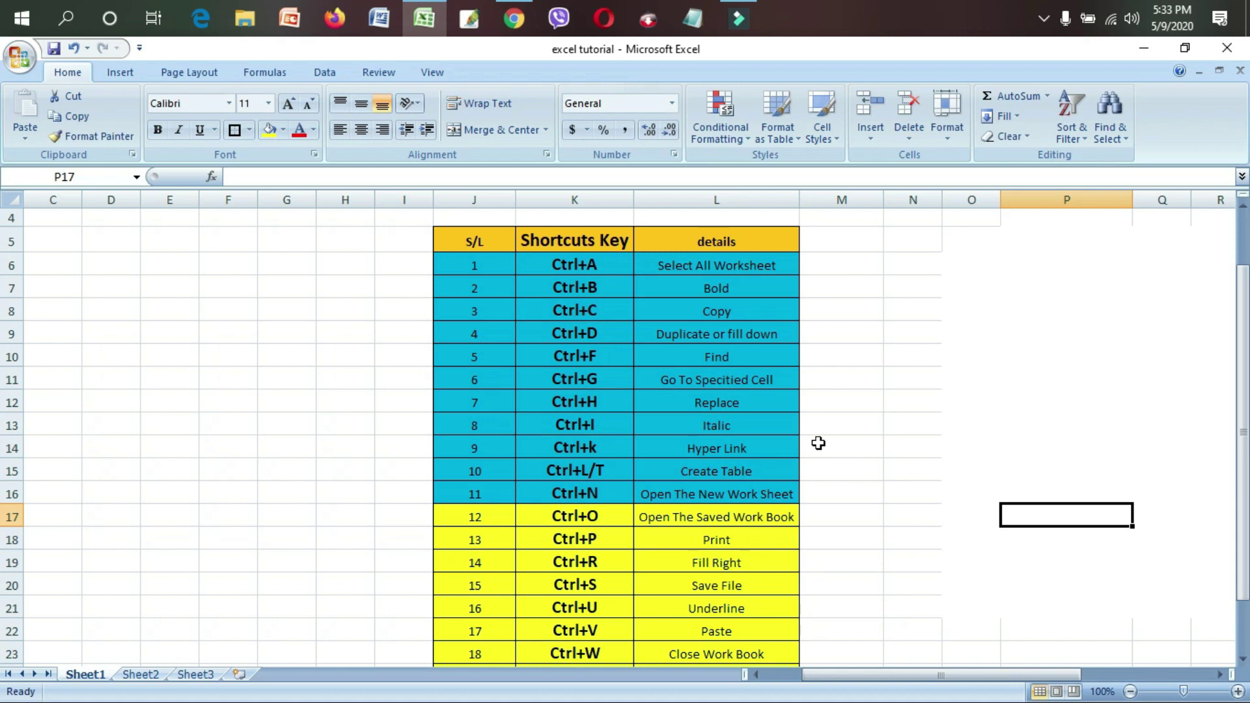
scroll(819, 444, "down", 4)
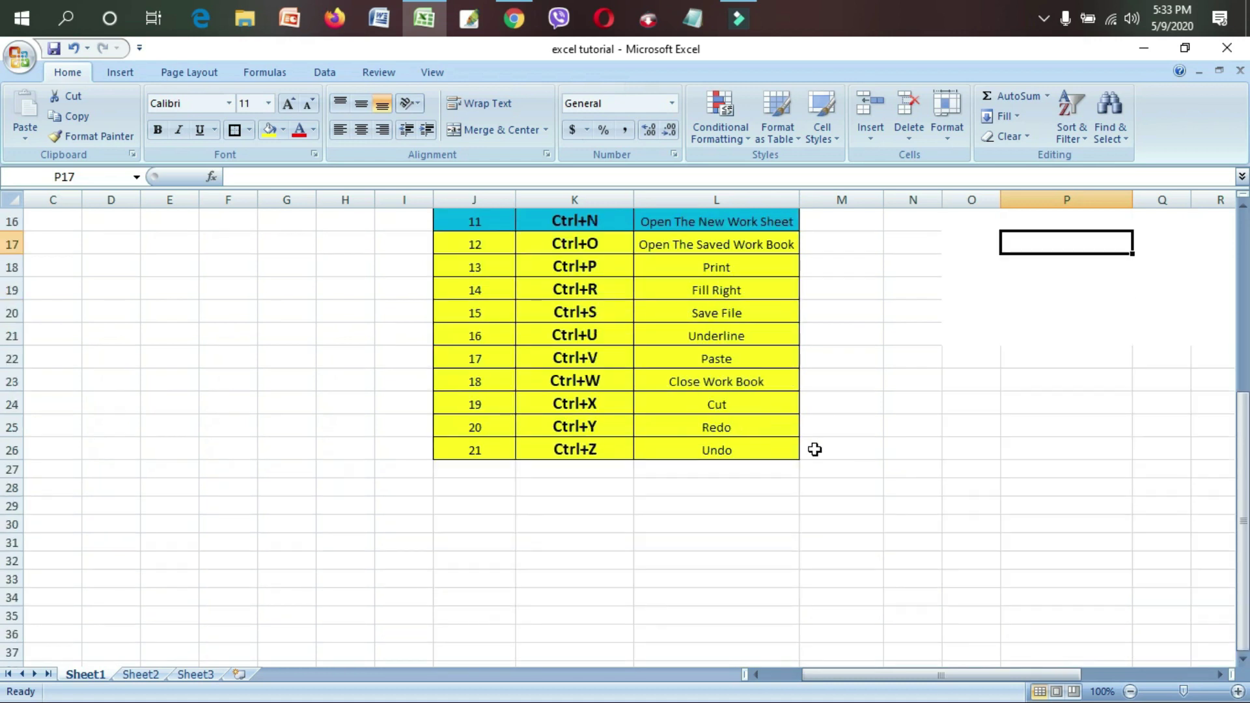
scroll(671, 392, "up", 1)
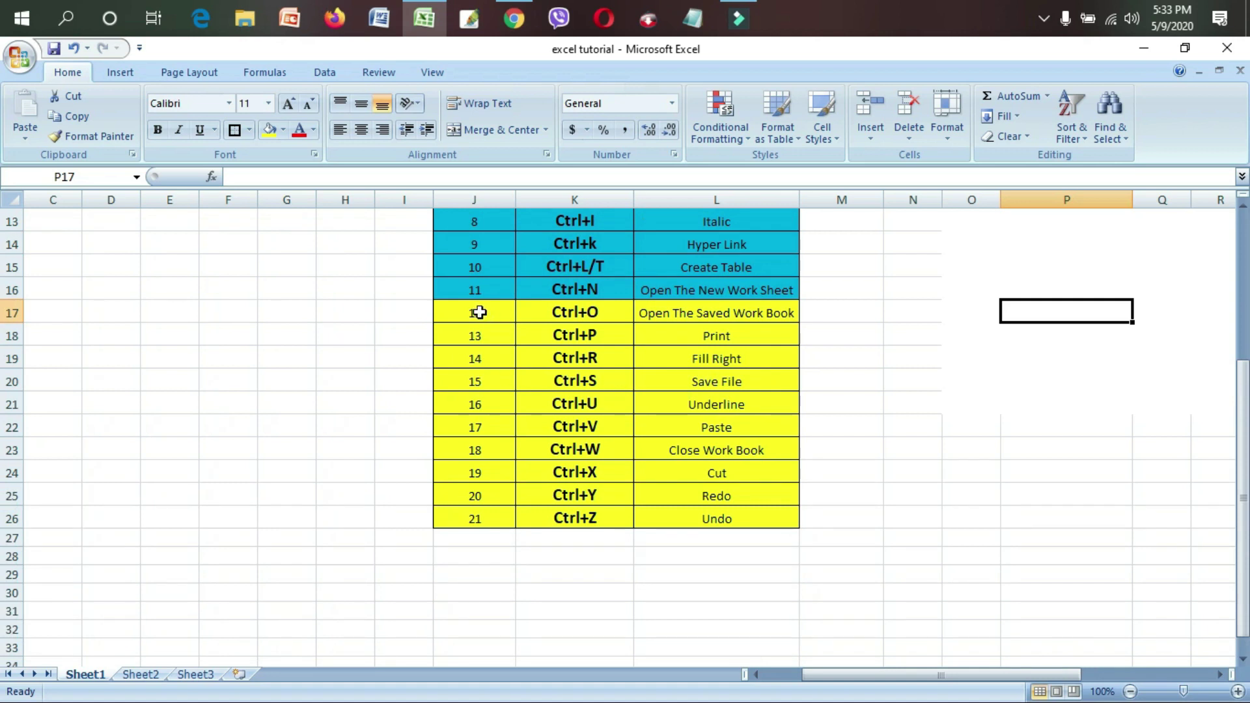
Open the saved workbook ssg.sels from the E: drive, close it again and select the Ctrl+O entry in K17:L17
left_click_drag(480, 315, 710, 312)
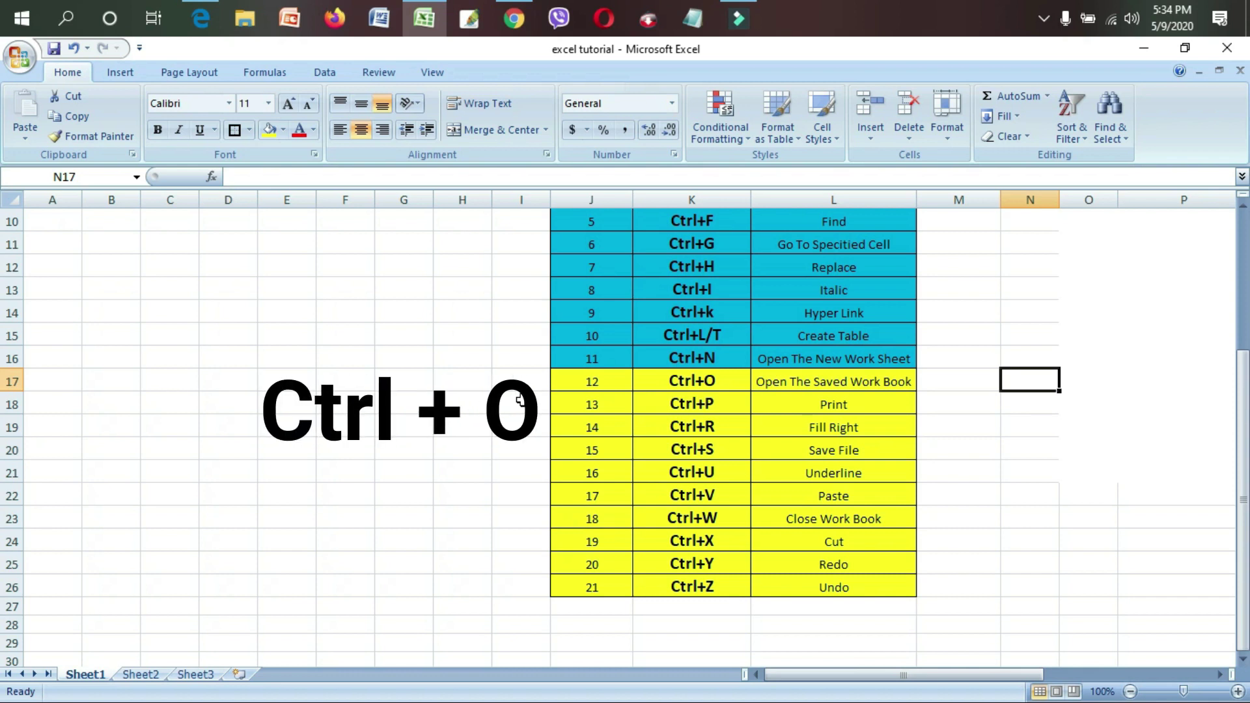
key("ctrl+o")
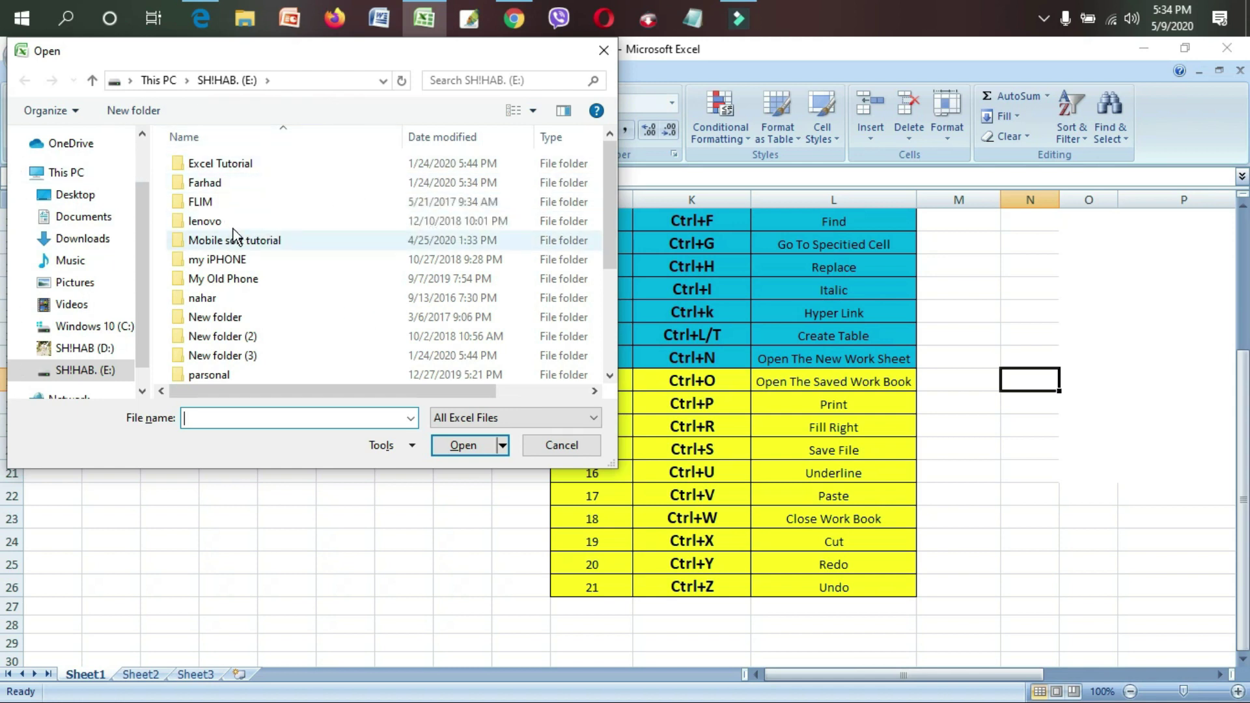
scroll(249, 222, "down", 1)
scroll(249, 220, "down", 1)
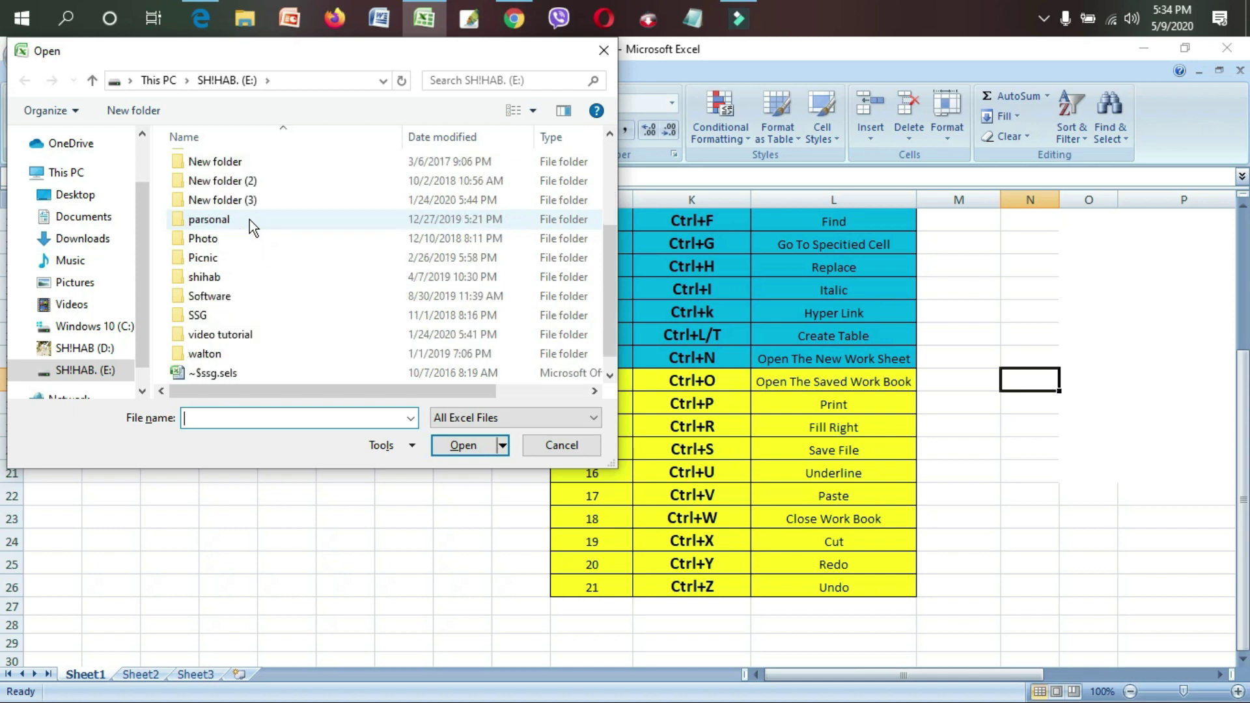
scroll(310, 290, "down", 1)
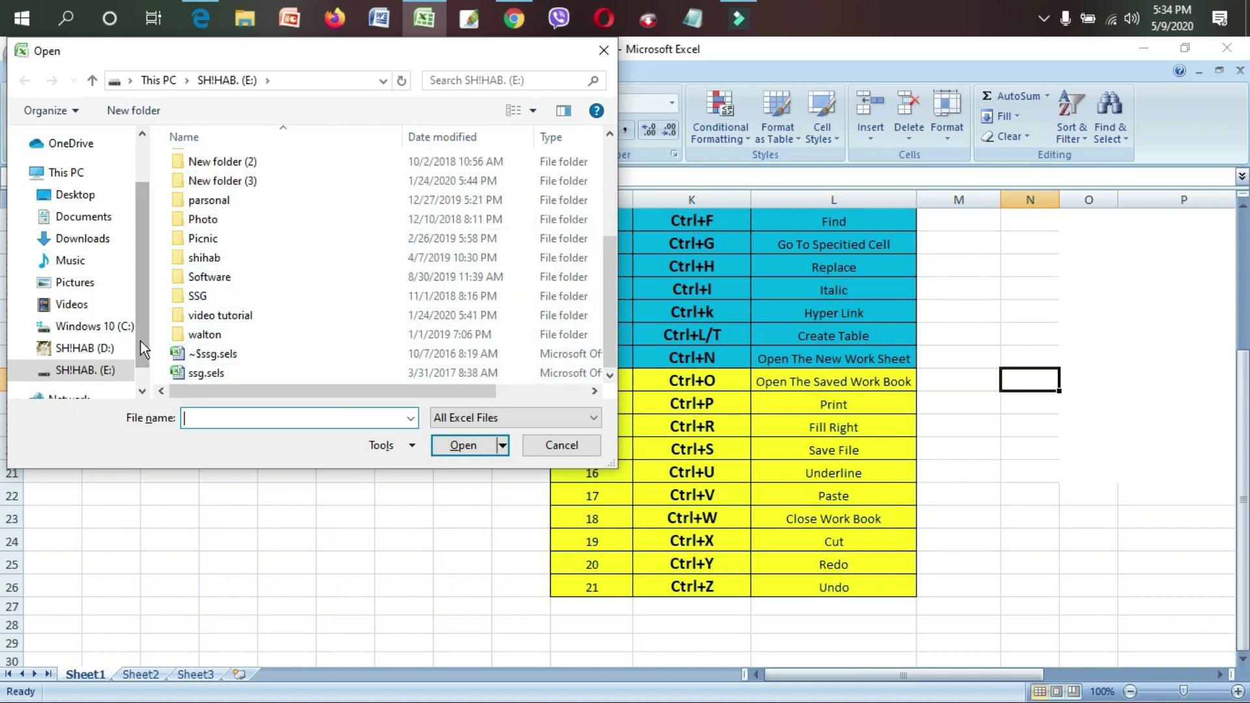
left_click(213, 373)
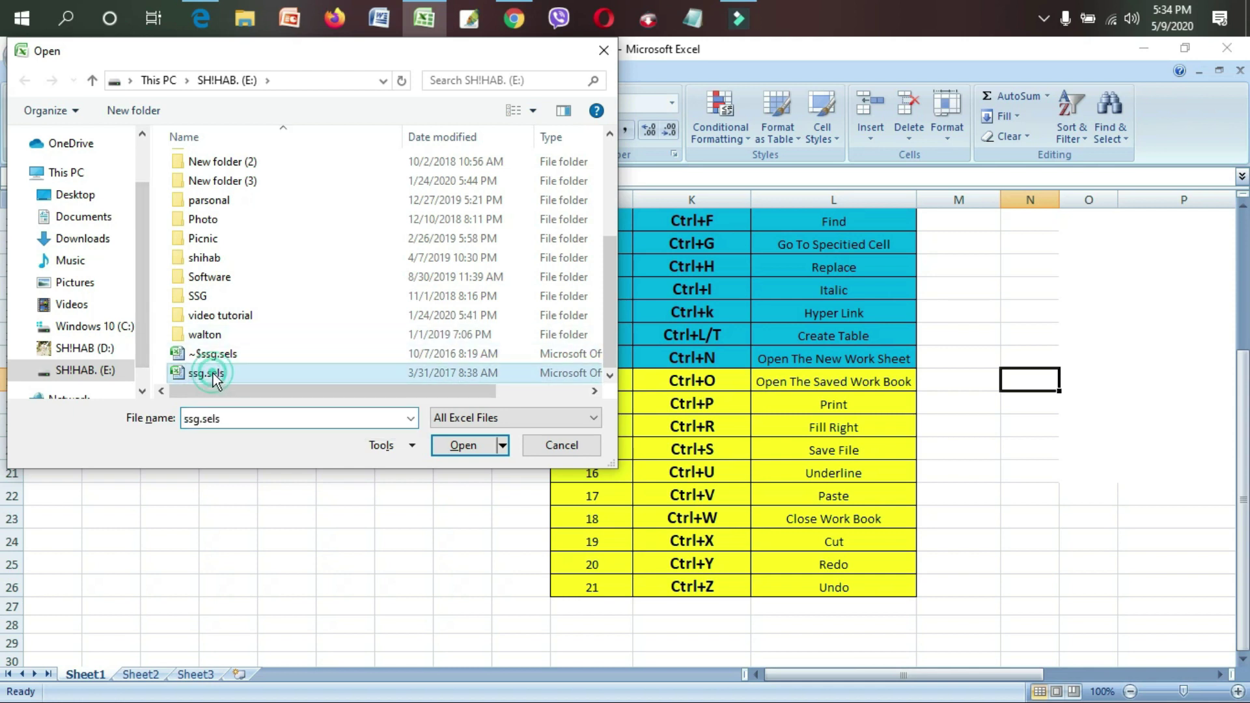
left_click(451, 447)
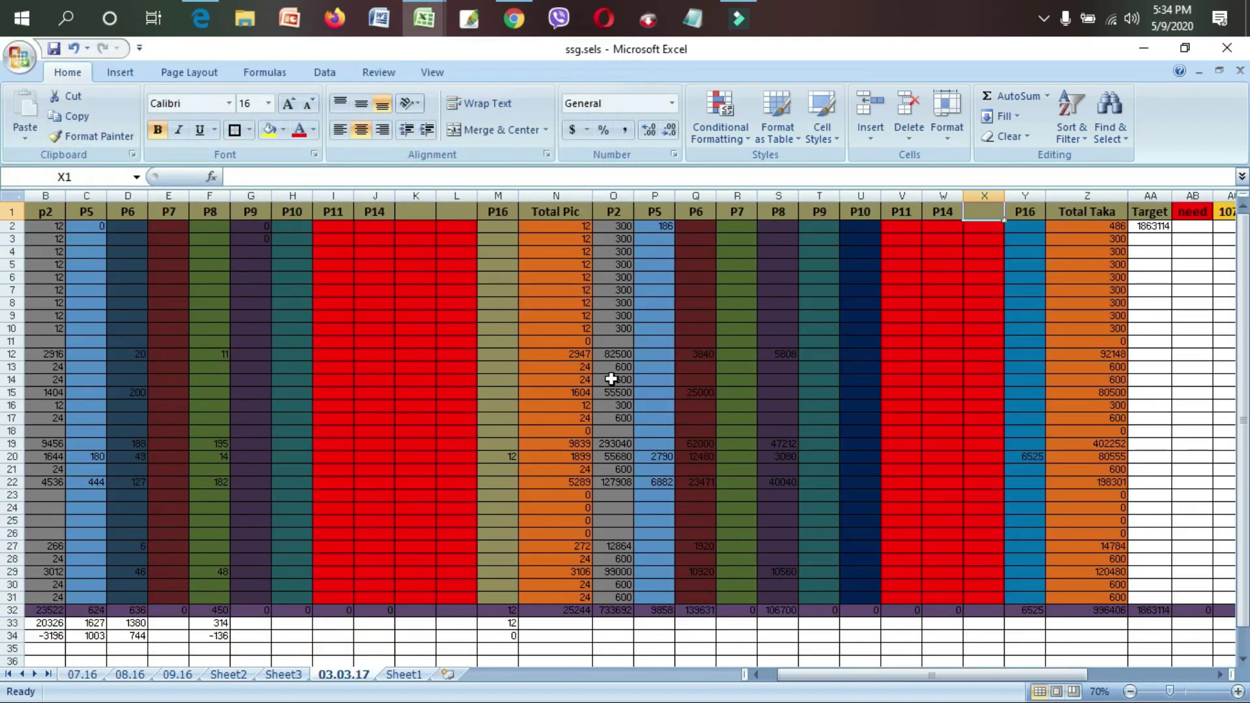
key("ctrl+w")
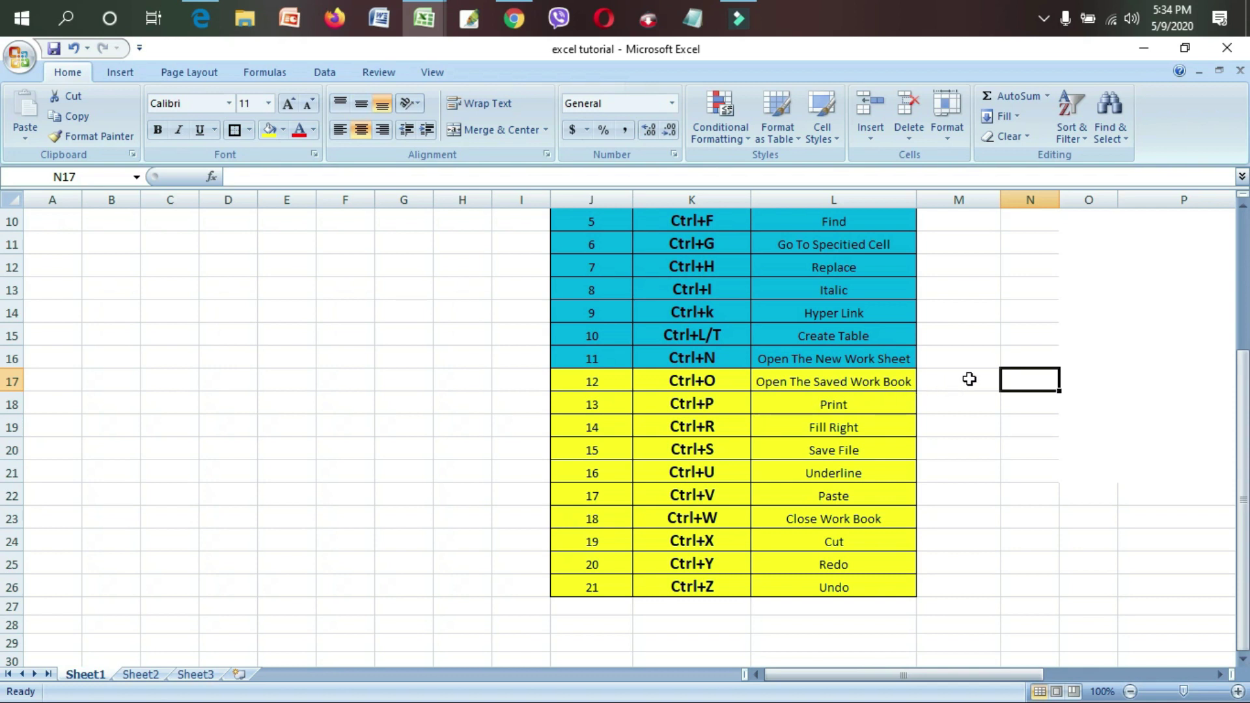
left_click(655, 382)
left_click_drag(655, 382, 896, 382)
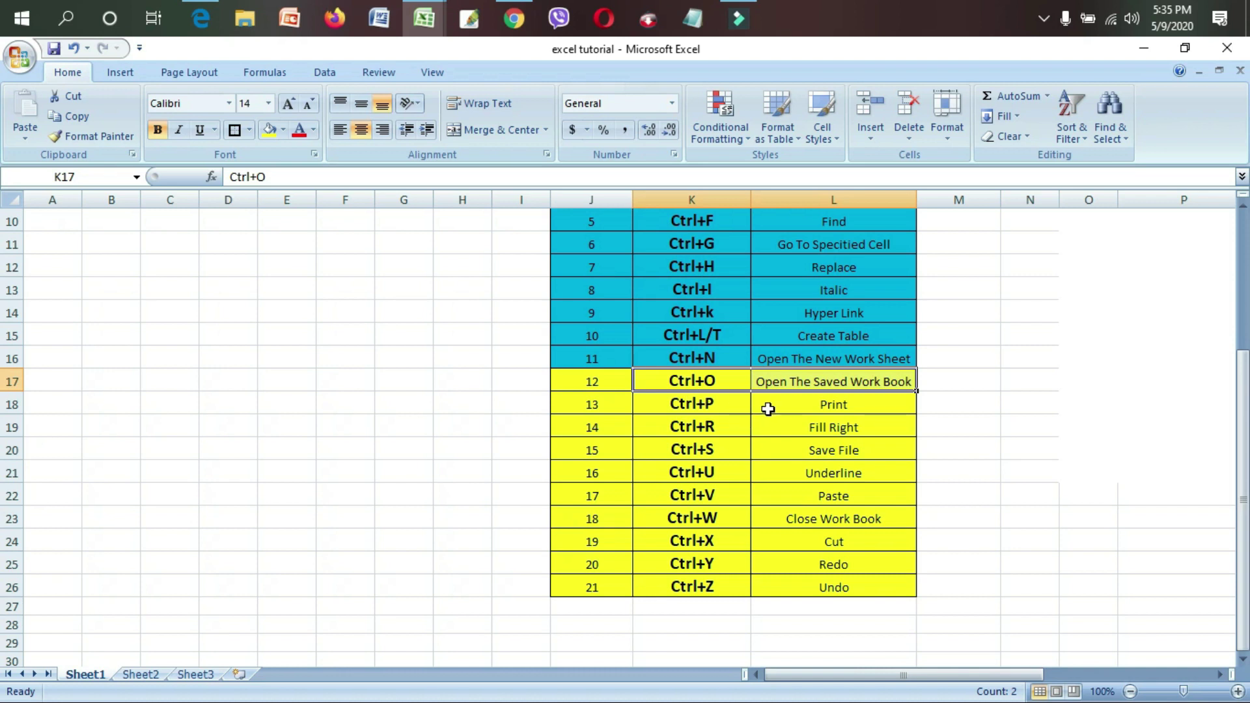
Select the Ctrl+P entry in row 18, view the print commands, and open the Print dialog and close it without printing
left_click_drag(658, 412, 873, 401)
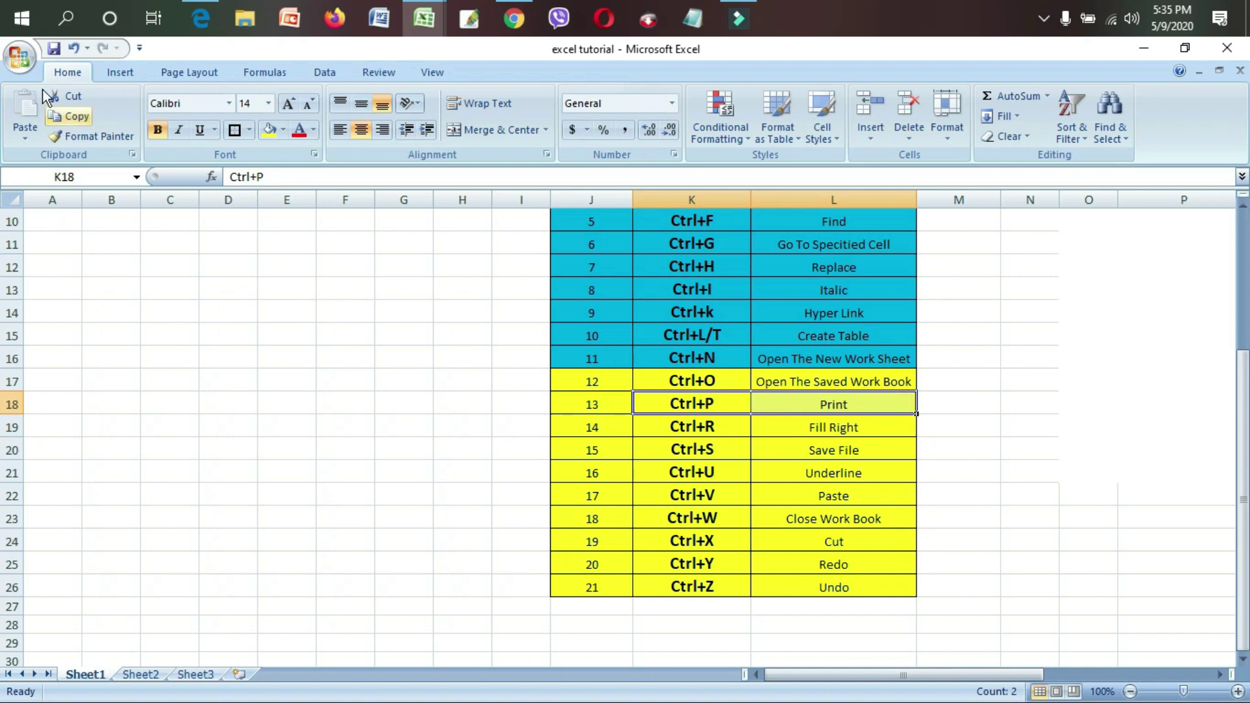
left_click(26, 58)
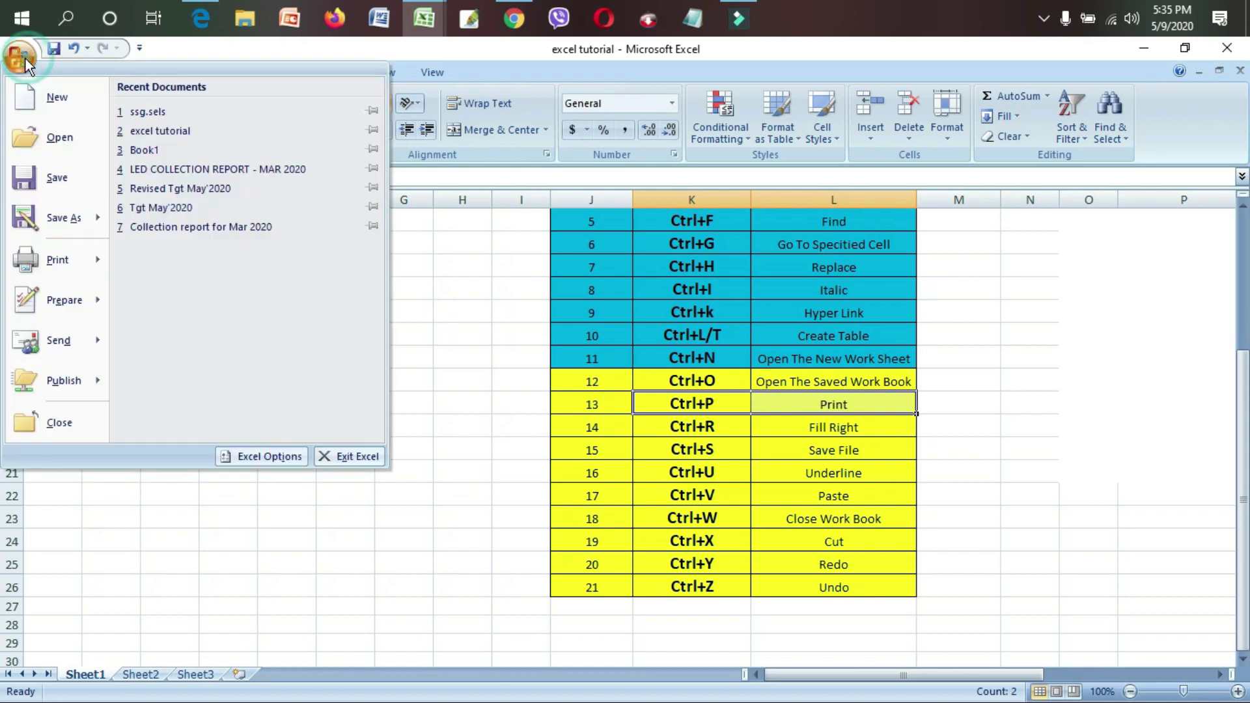
mouse_move(71, 259)
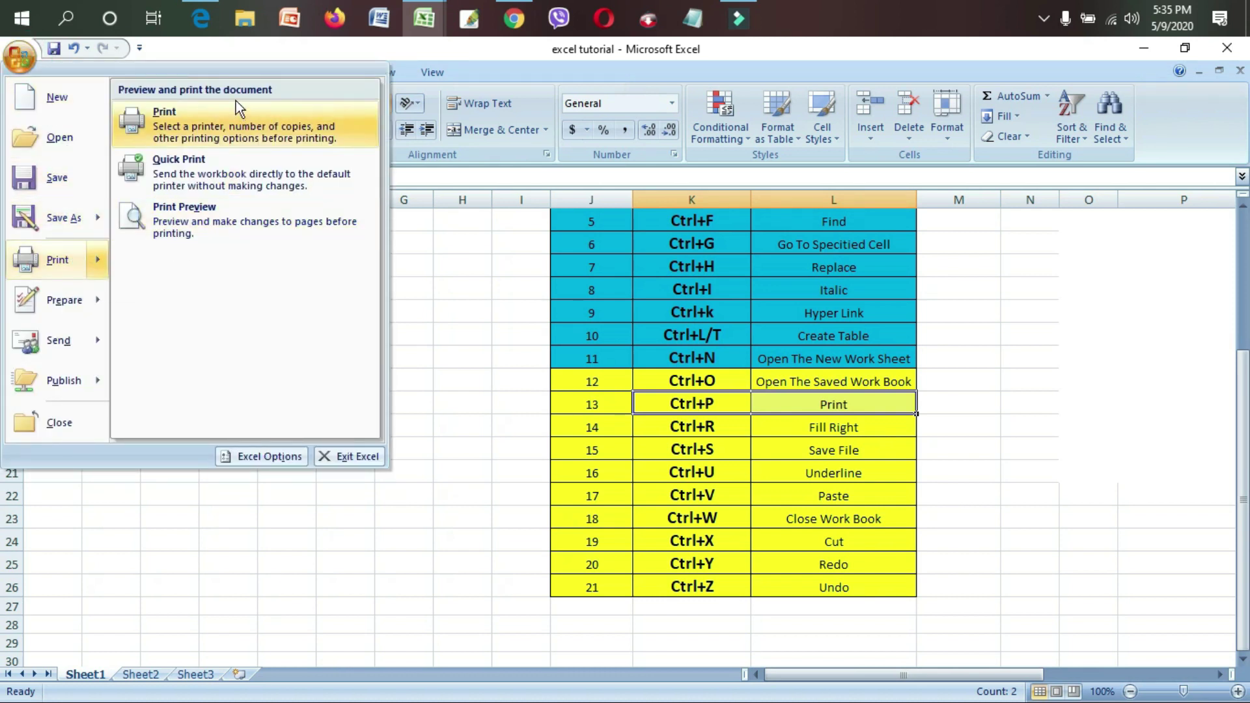
left_click(414, 333)
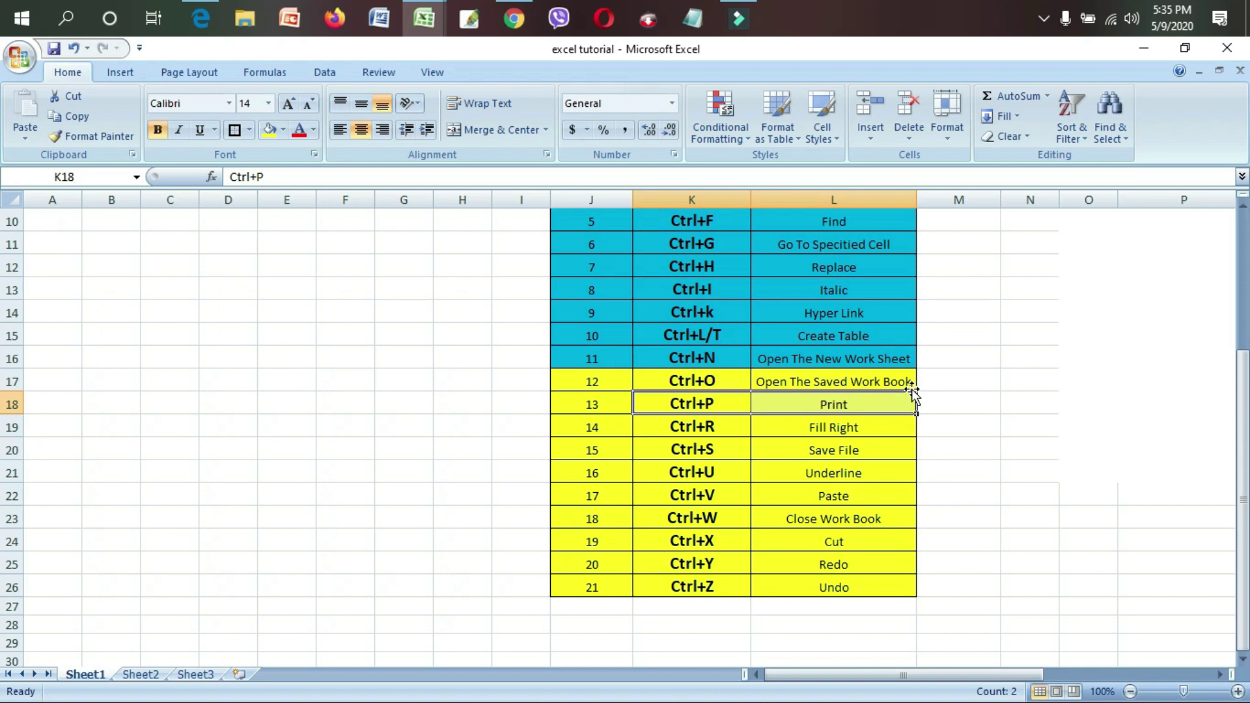
key("ctrl+p")
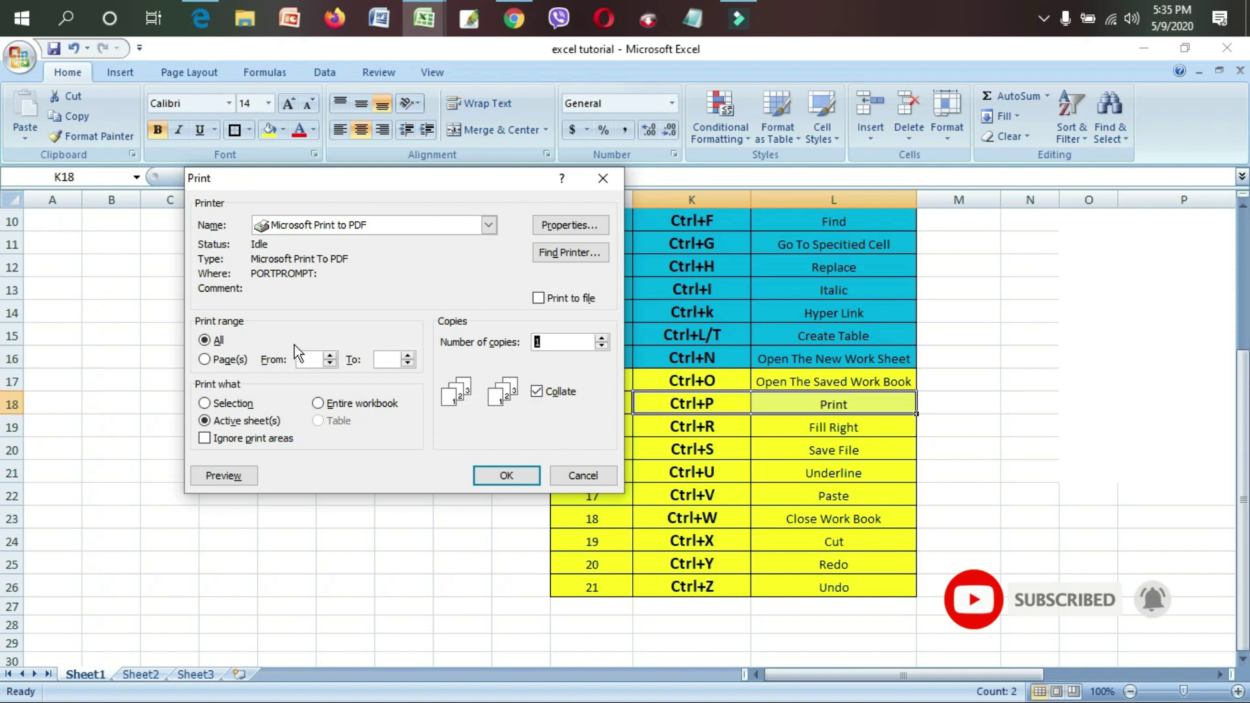
left_click(599, 176)
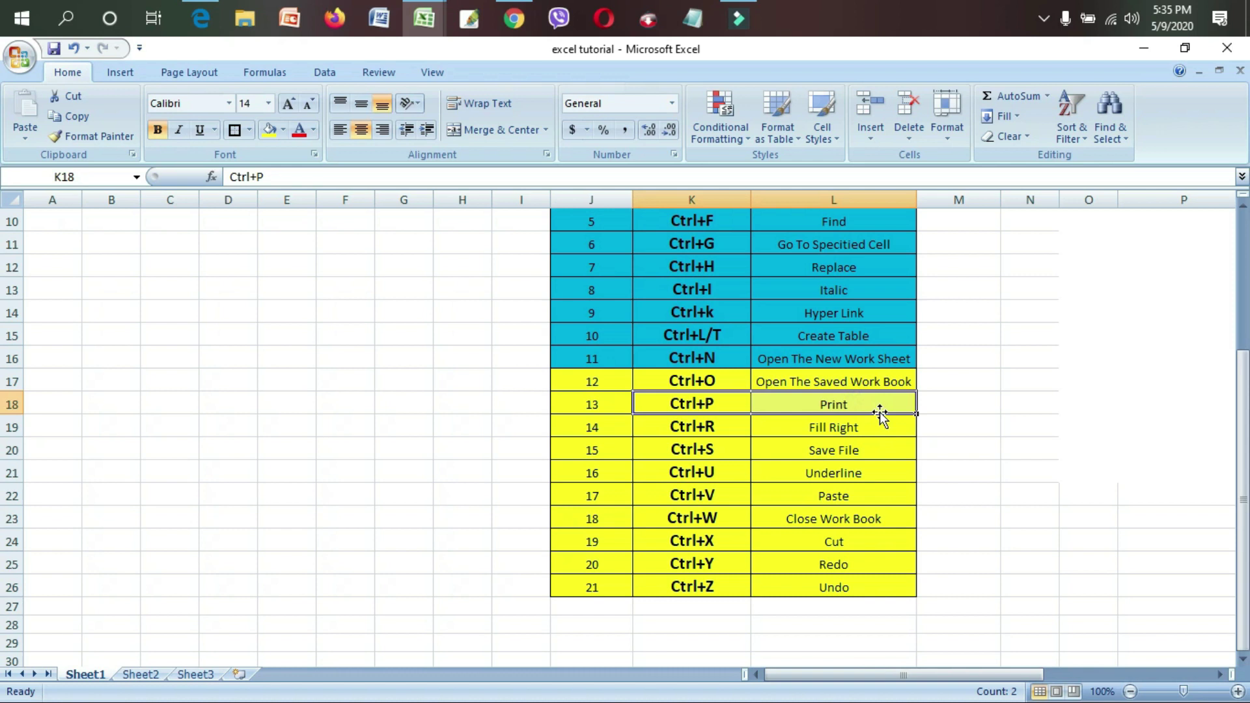
left_click(966, 386)
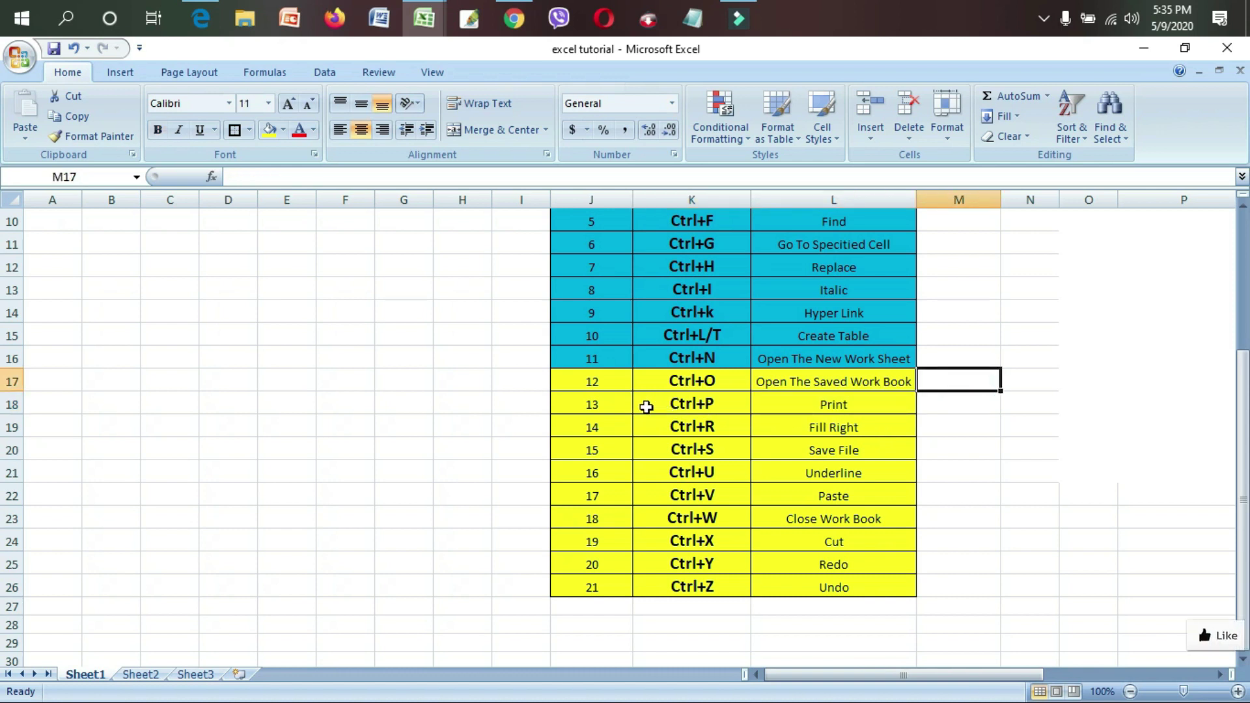
left_click_drag(644, 406, 873, 402)
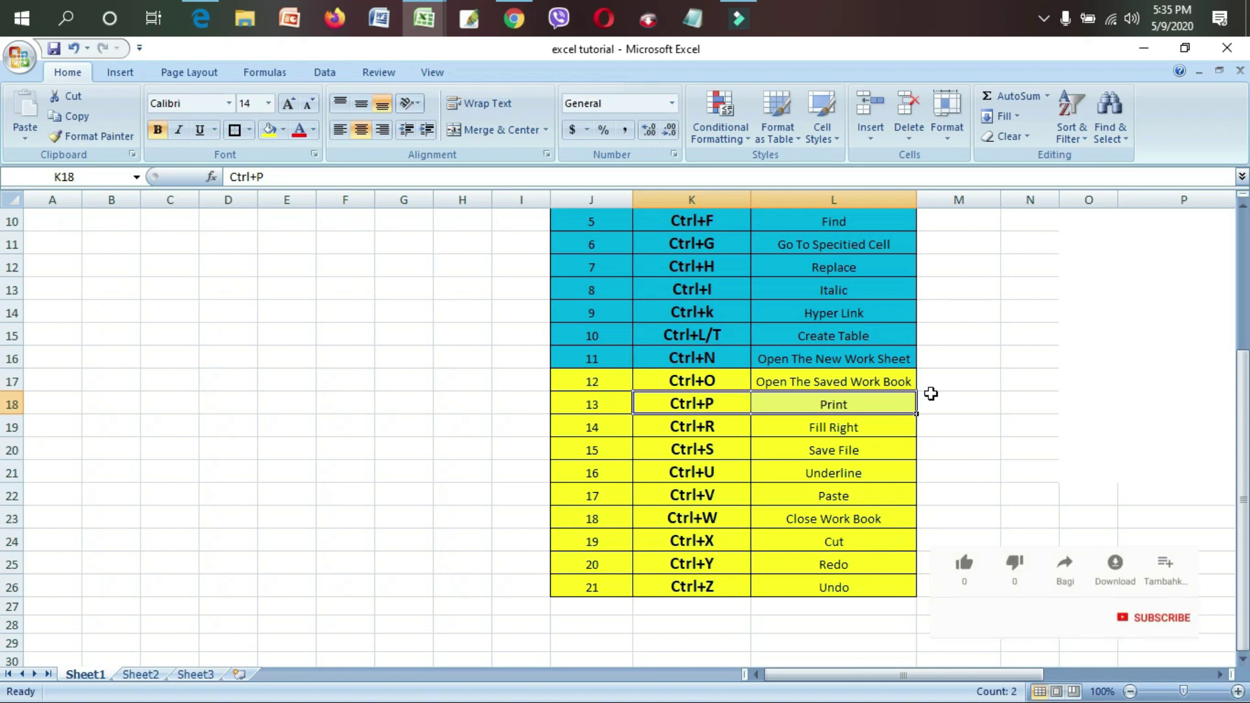
Enter the text tech in cell M19, beside the Fill Right entry
left_click(944, 427)
left_click_drag(943, 428, 651, 427)
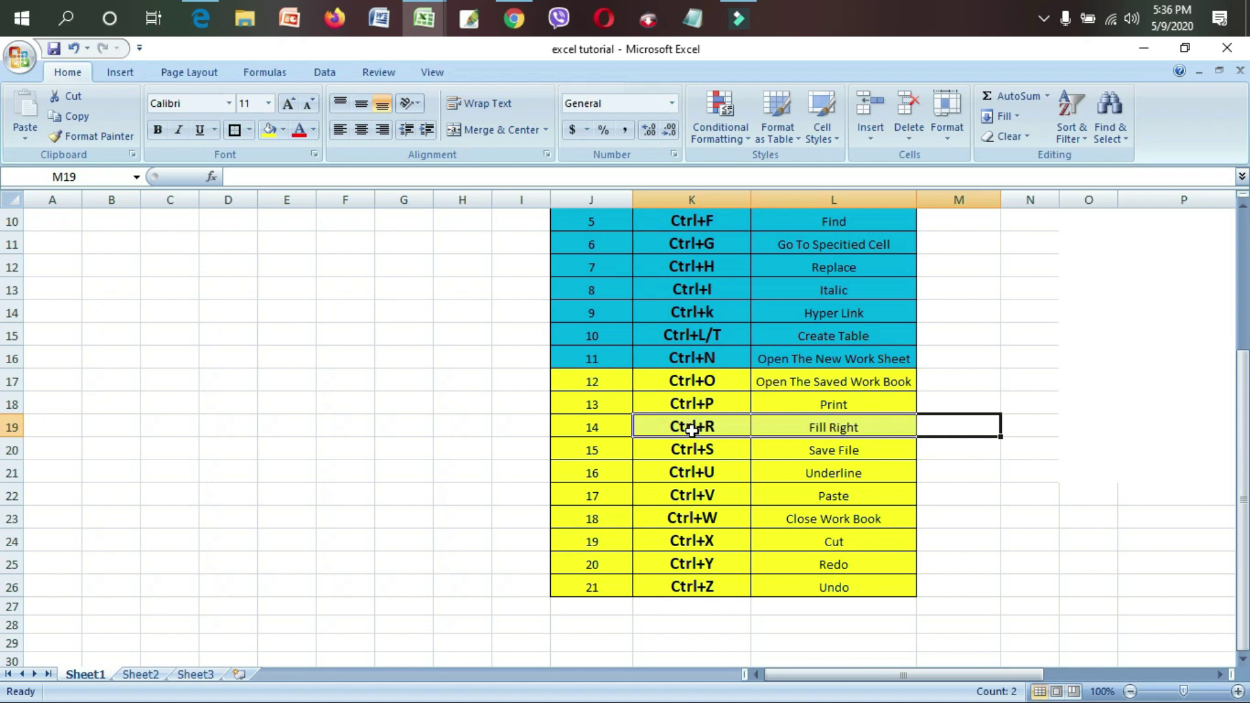
left_click(1039, 424)
left_click(964, 426)
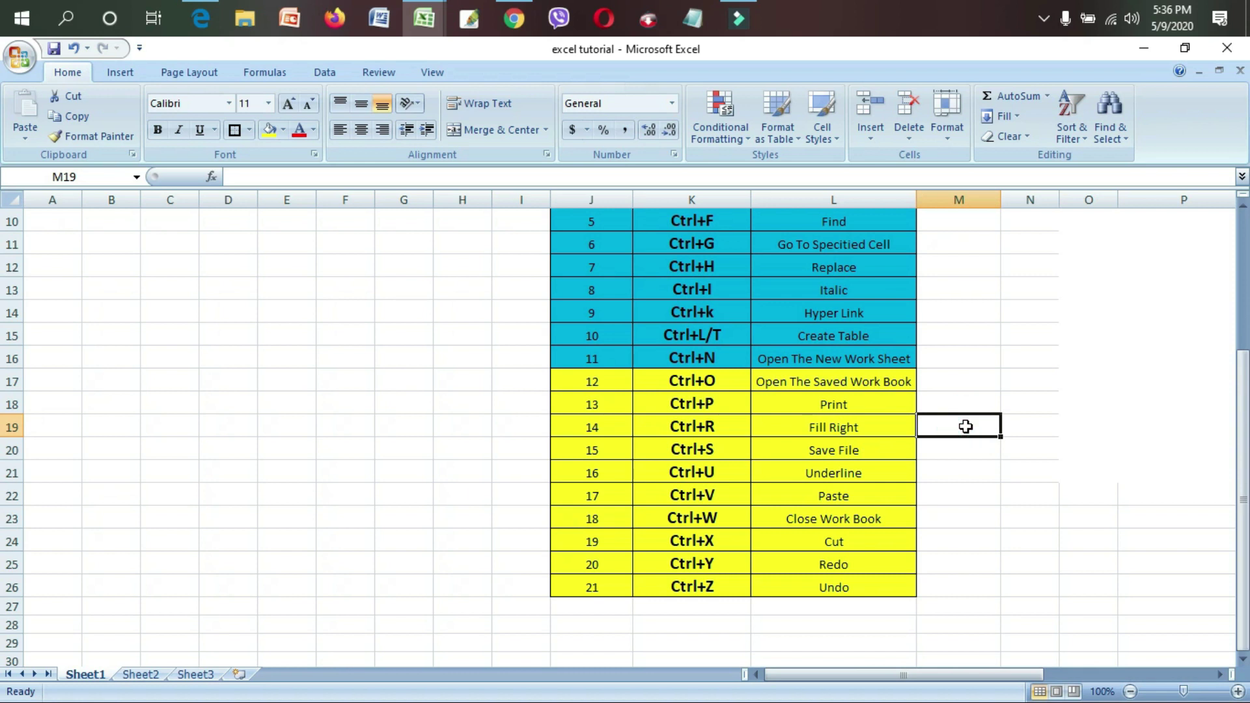
type("tech")
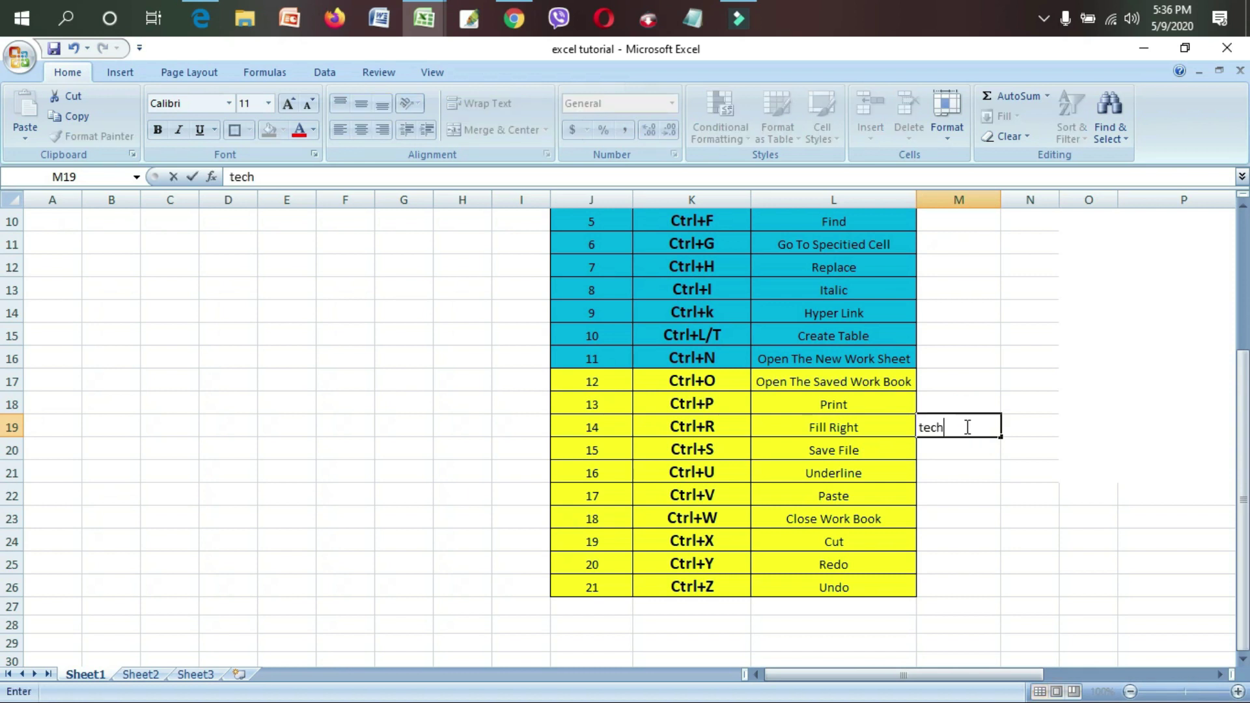
left_click(1035, 424)
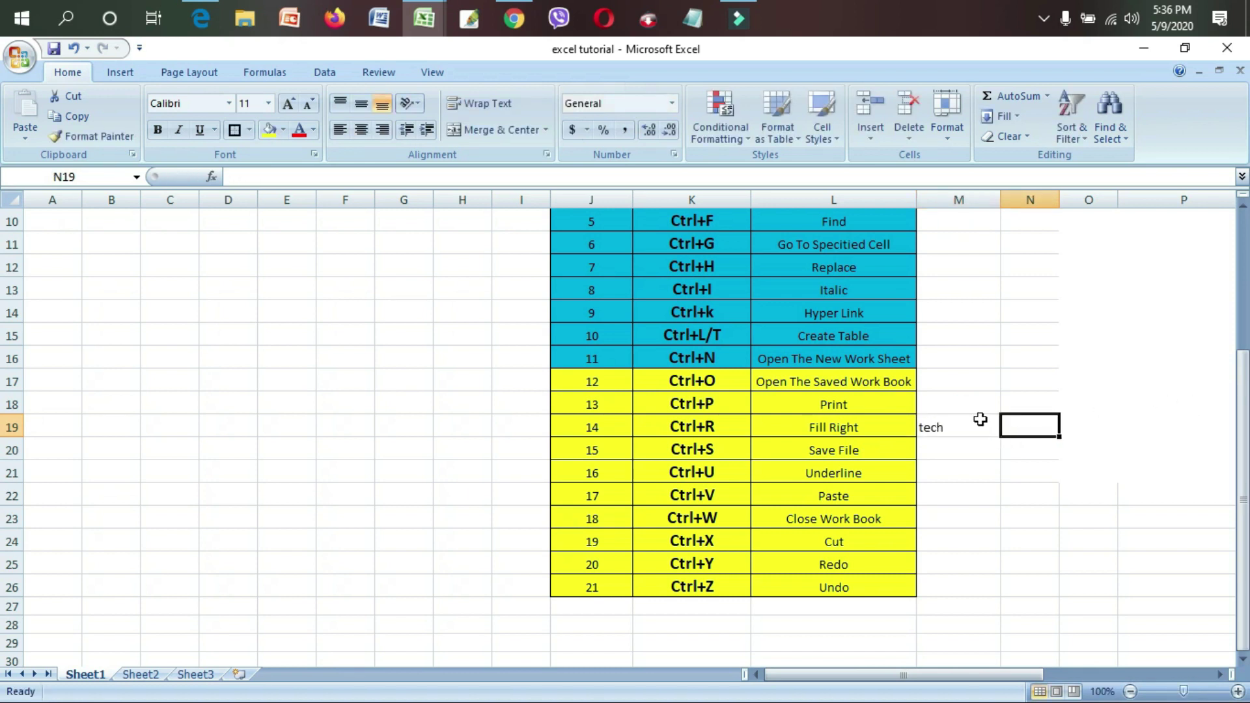
Fill the text from M19 rightwards into cells N19, O19 and P19, one cell at a time
left_click(941, 426)
left_click(1011, 423)
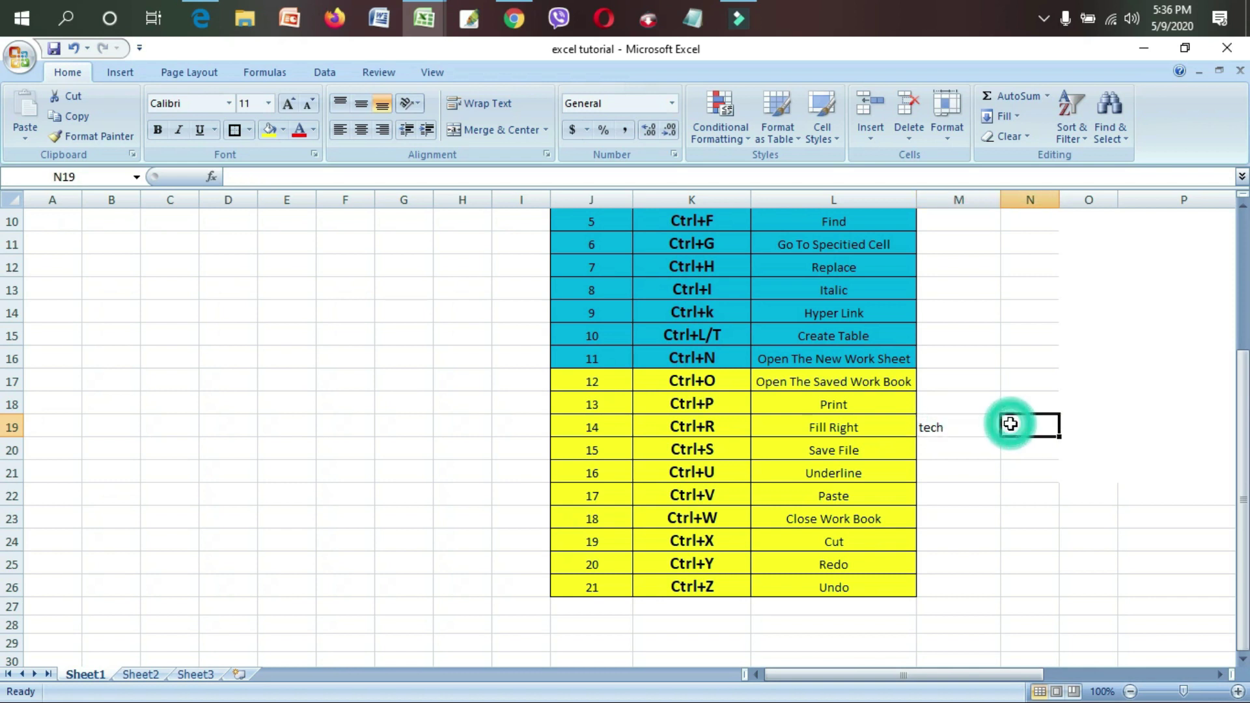
key("ctrl+r")
left_click(1116, 434)
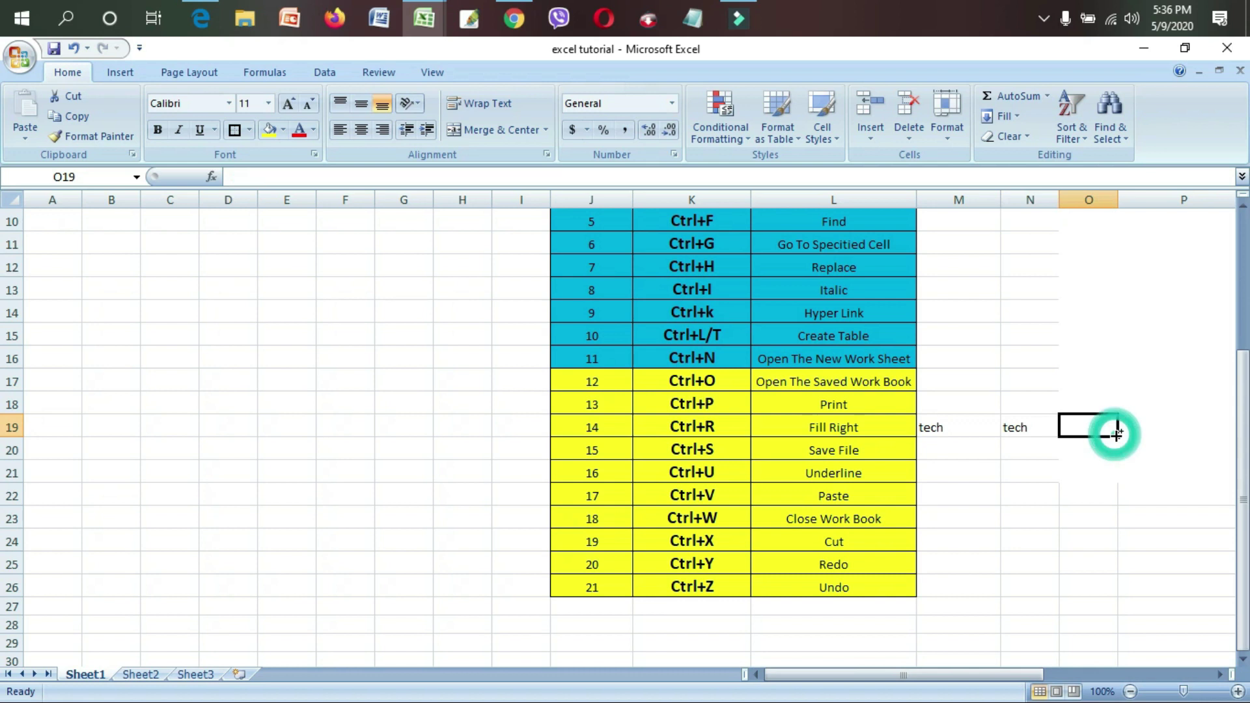
key("ctrl+r")
left_click(1164, 425)
key("ctrl+r")
Clear the sample text from cells M19:P19
left_click(1020, 450)
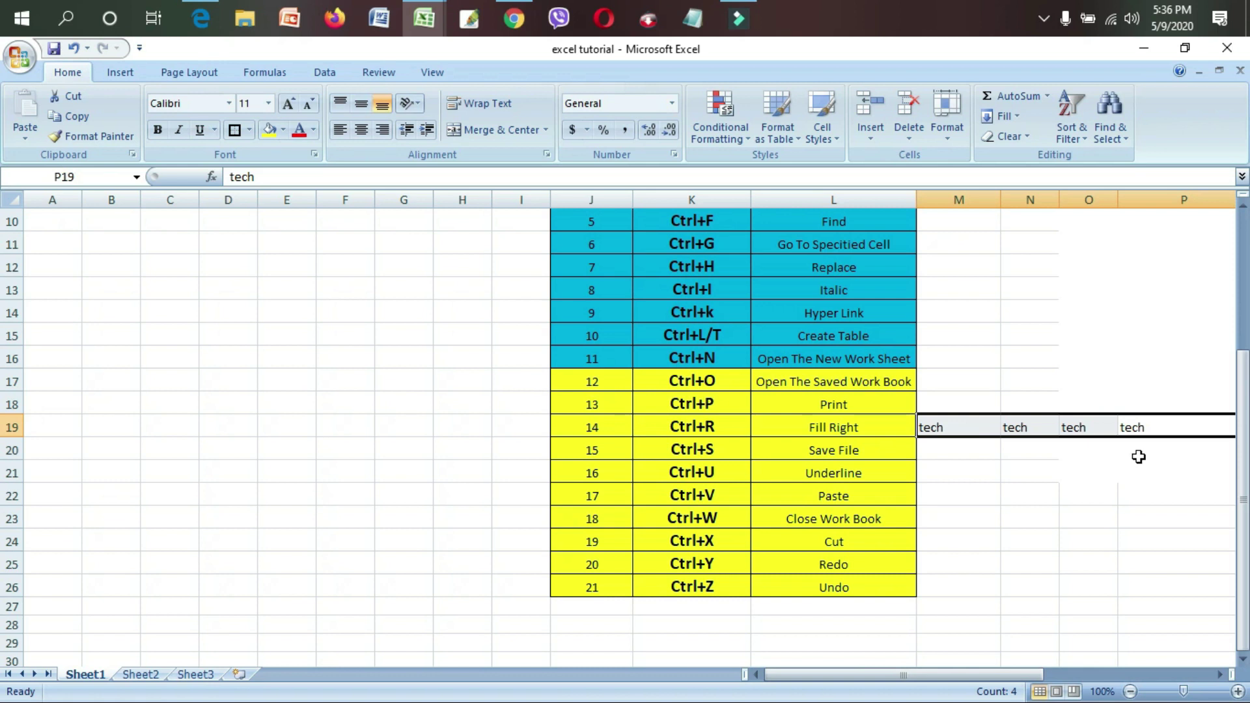
key("Delete")
scroll(1139, 457, "right", 3)
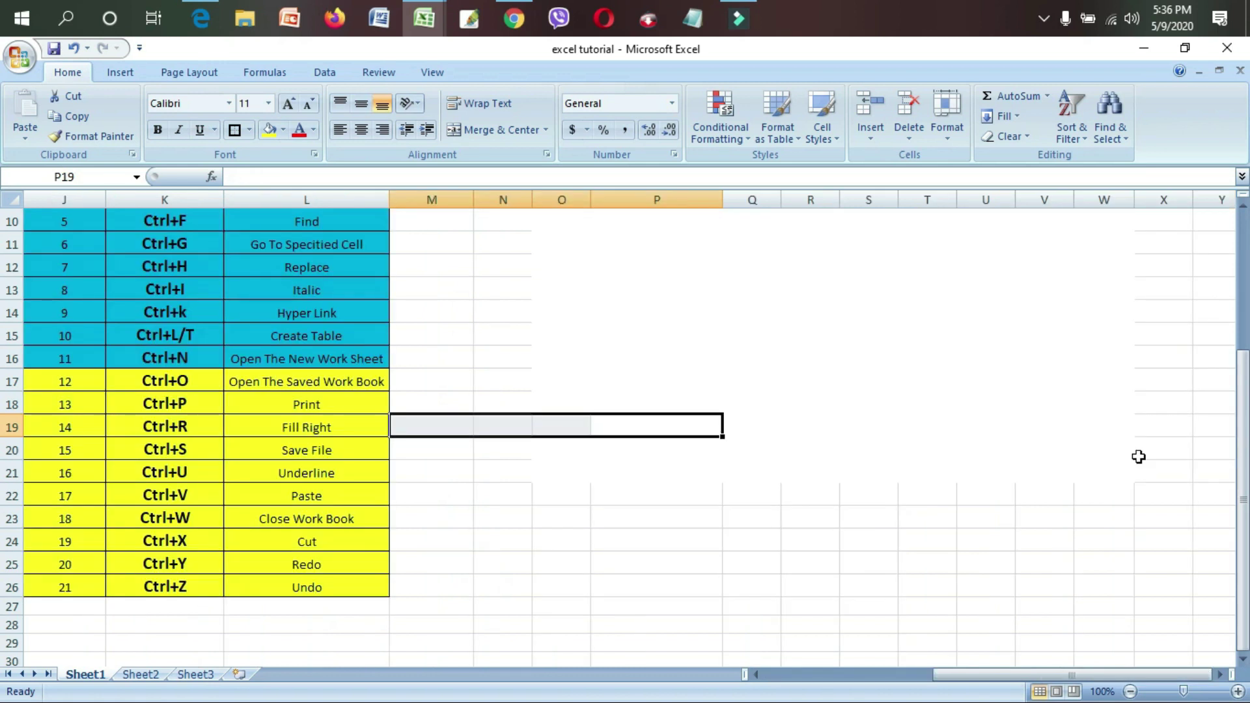
left_click_drag(977, 675, 670, 689)
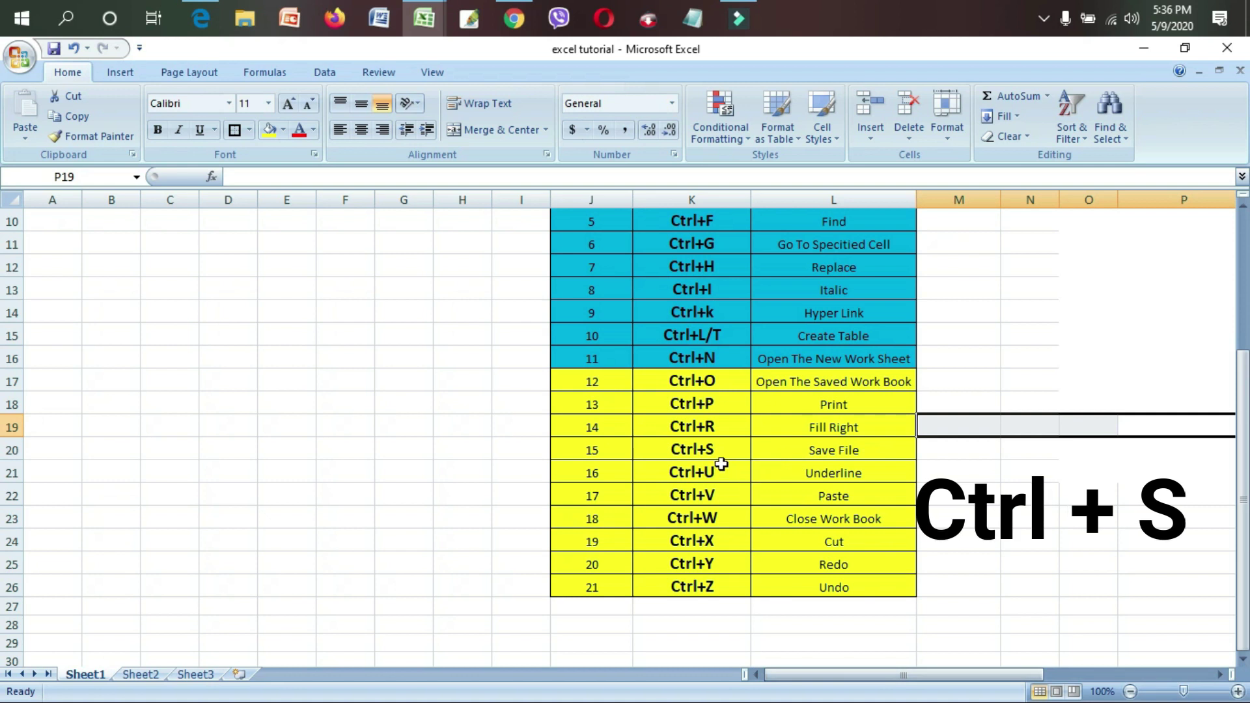
Select the Ctrl+S entry in row 20, view the save commands, and dismiss them without saving
left_click_drag(647, 449, 858, 450)
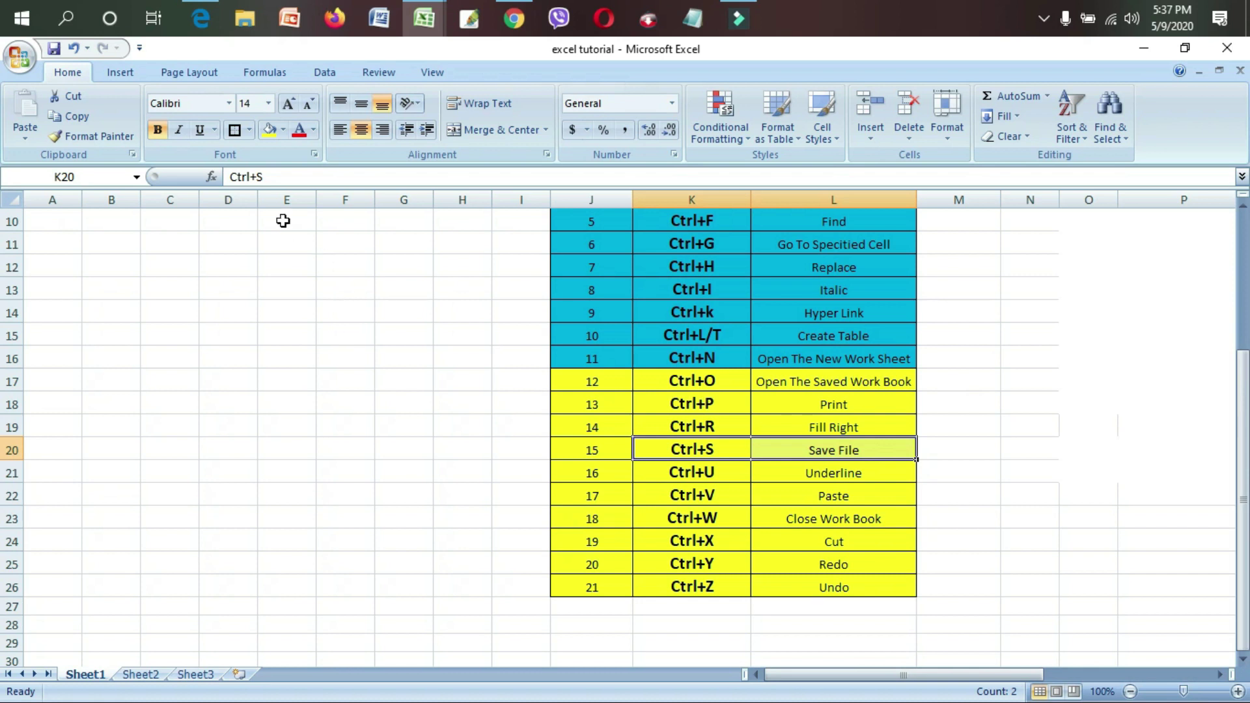
left_click(28, 56)
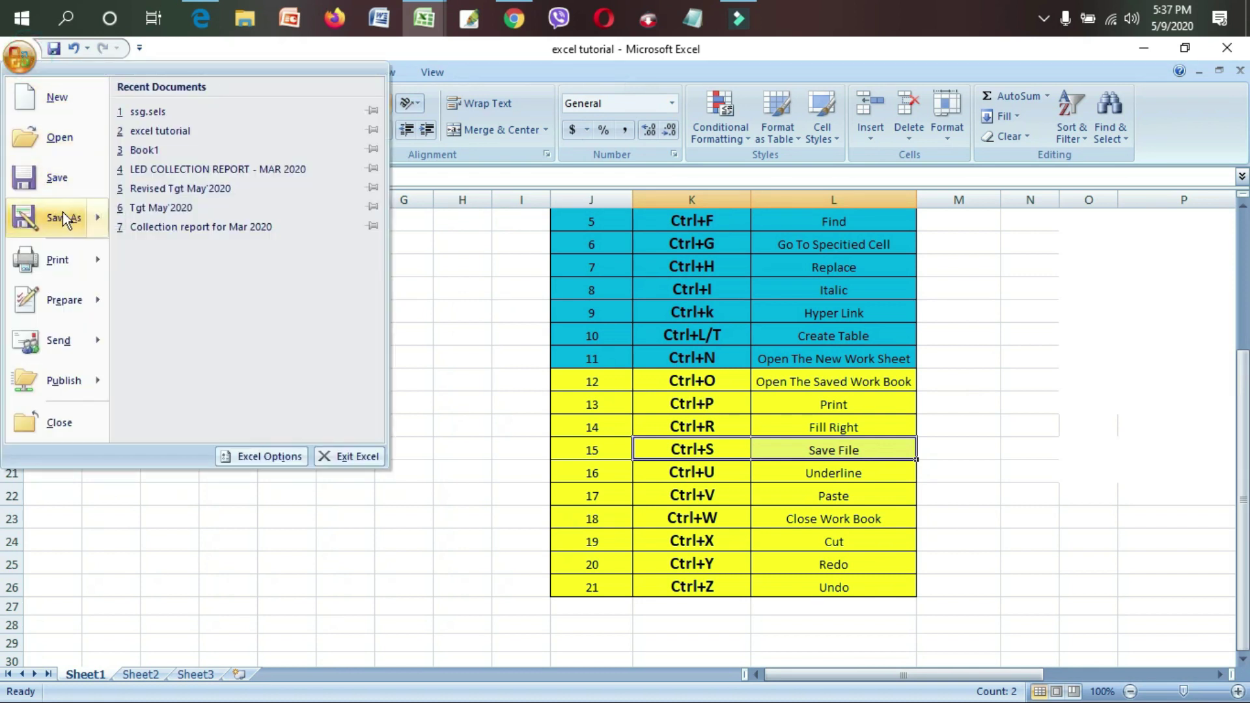
left_click(462, 241)
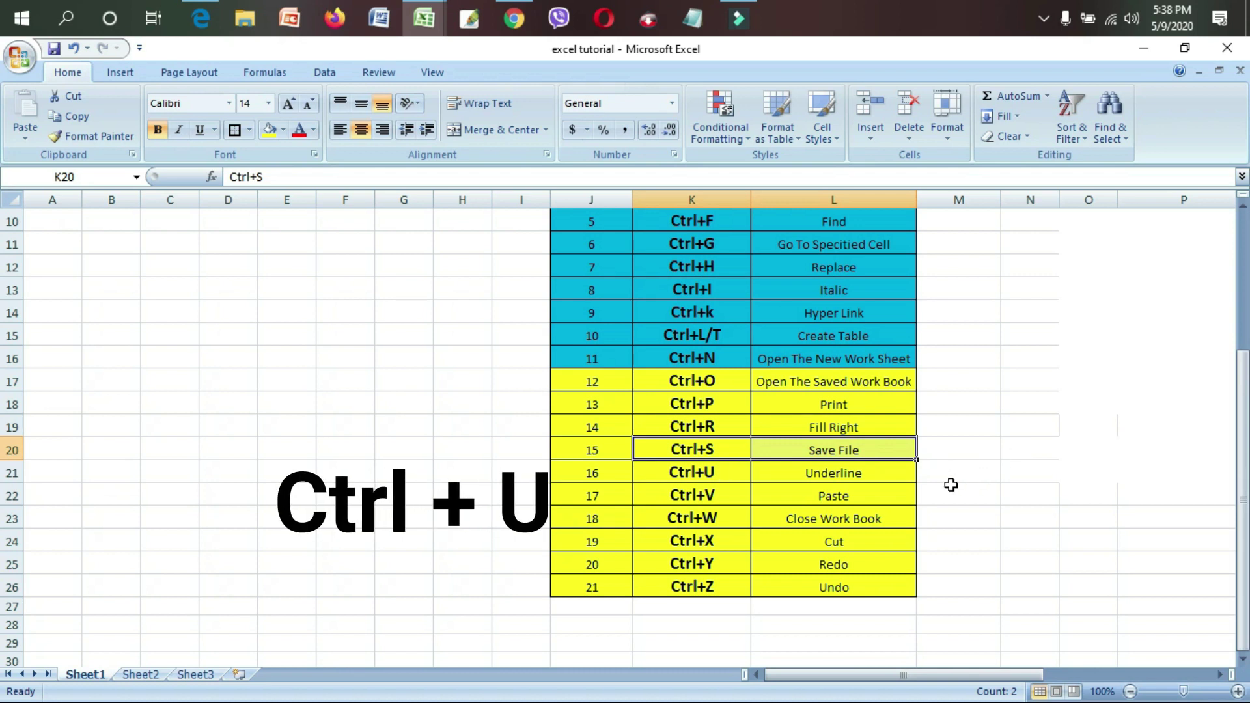
Enter the text Tech in cell N21, in the row of the Underline entry, and underline it
left_click_drag(913, 478, 666, 478)
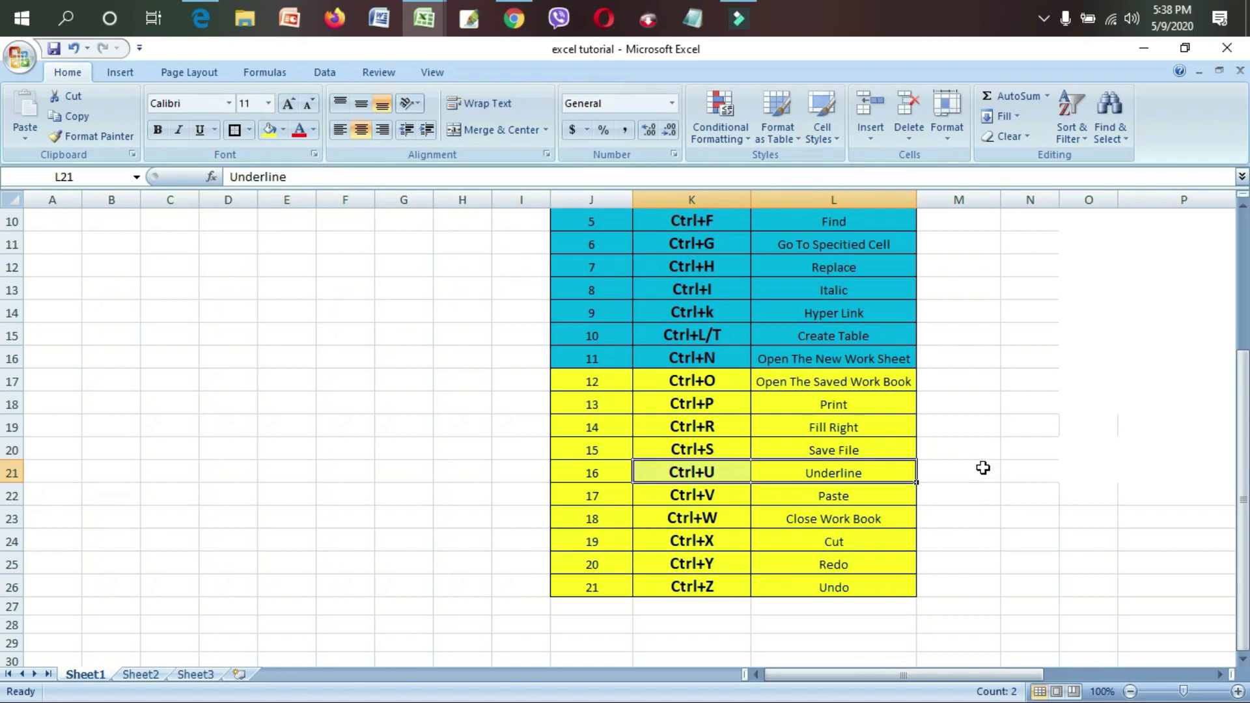
double_click(1032, 472)
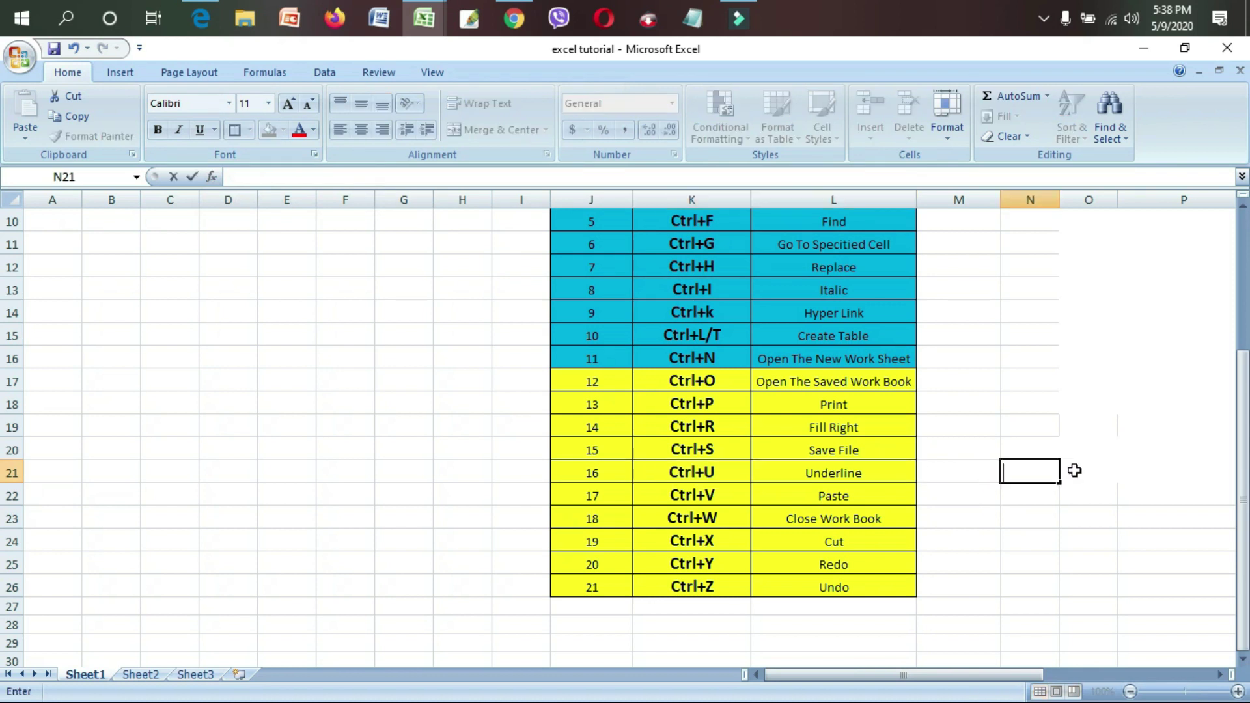
type("Tech")
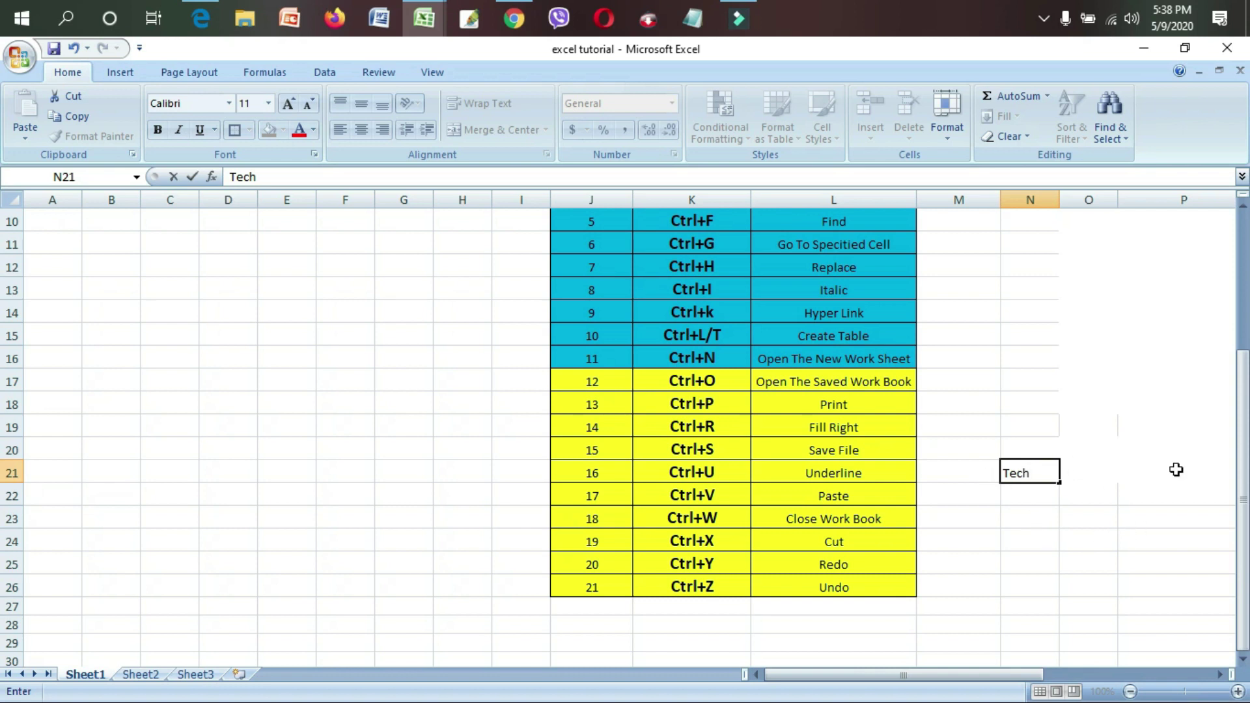
left_click(1021, 503)
left_click(1028, 474)
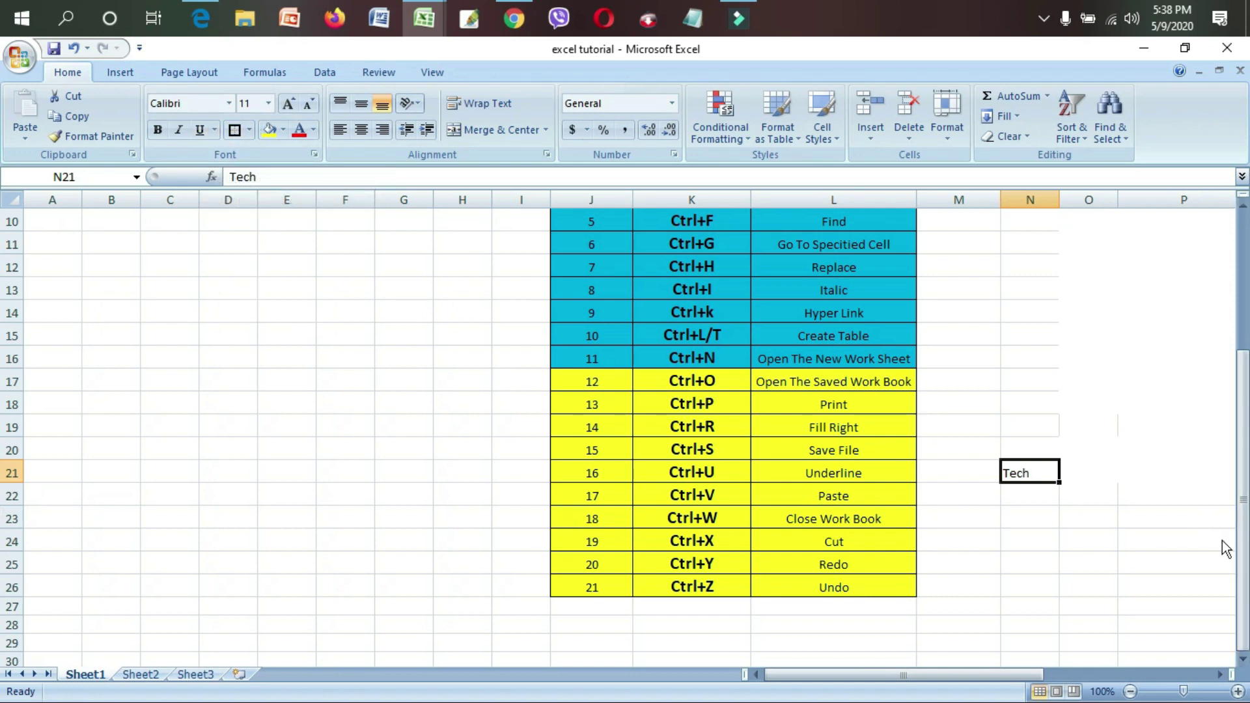
left_click(1034, 544)
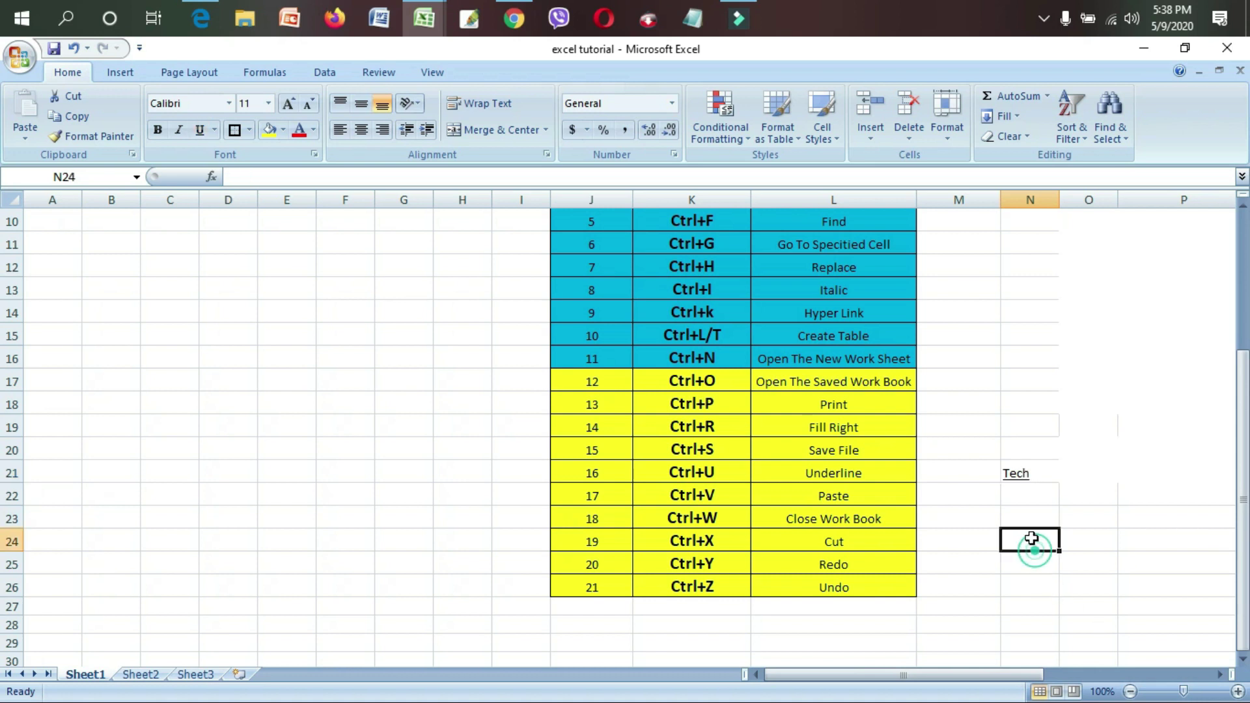
Clear the sample text from cell N21 and select the Ctrl+U entry in row 21
left_click(1019, 473)
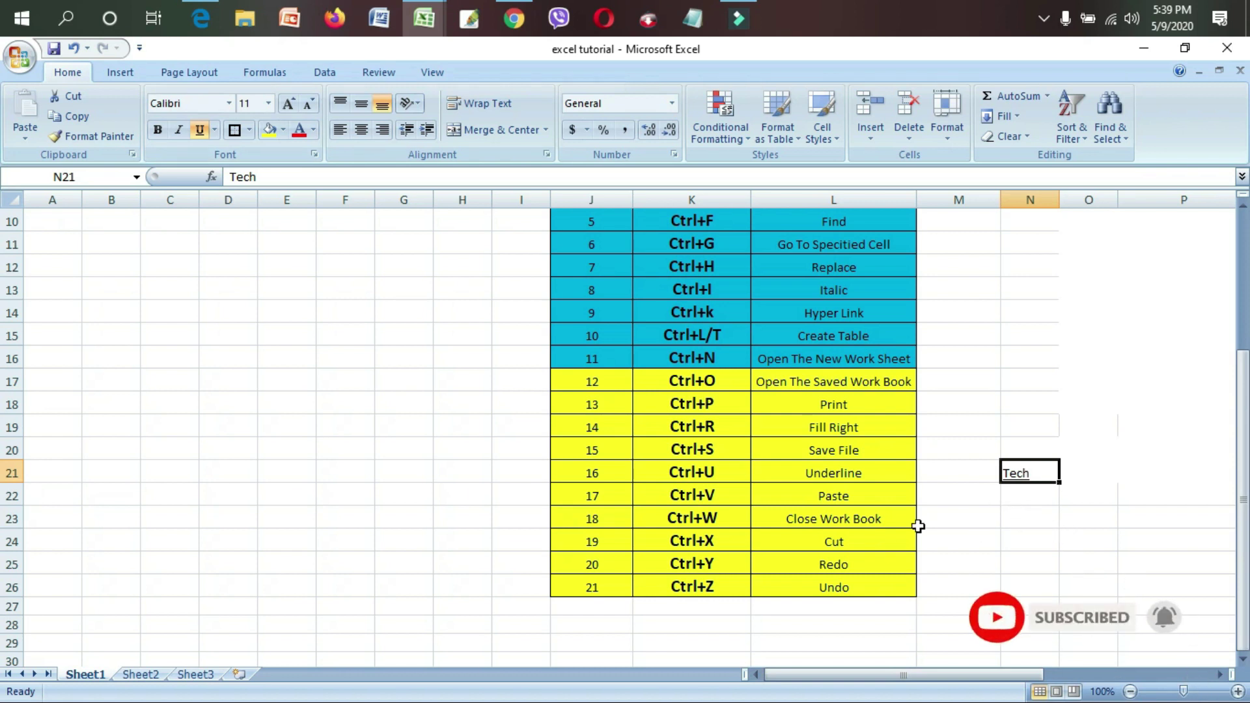
key("Delete")
left_click_drag(643, 470, 823, 472)
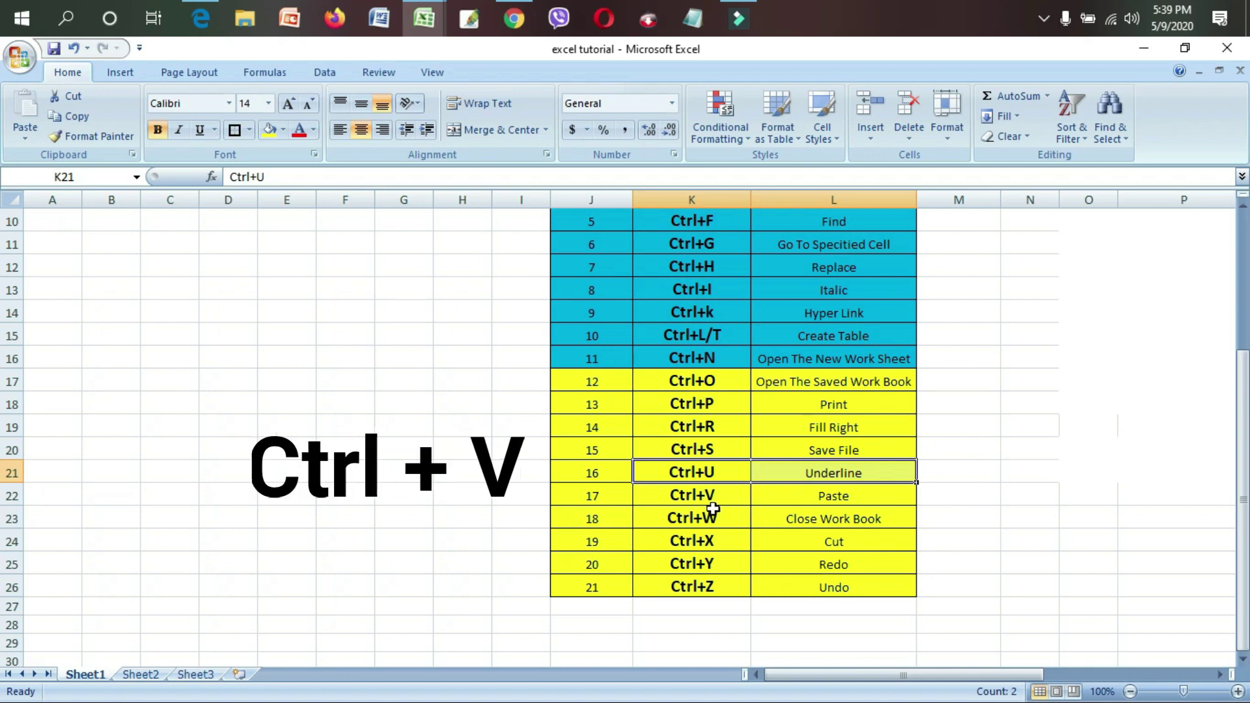
Copy cell L22 of the Ctrl+V entry, paste it into cell M14, and undo the paste
left_click_drag(669, 497, 837, 494)
left_click(1021, 382)
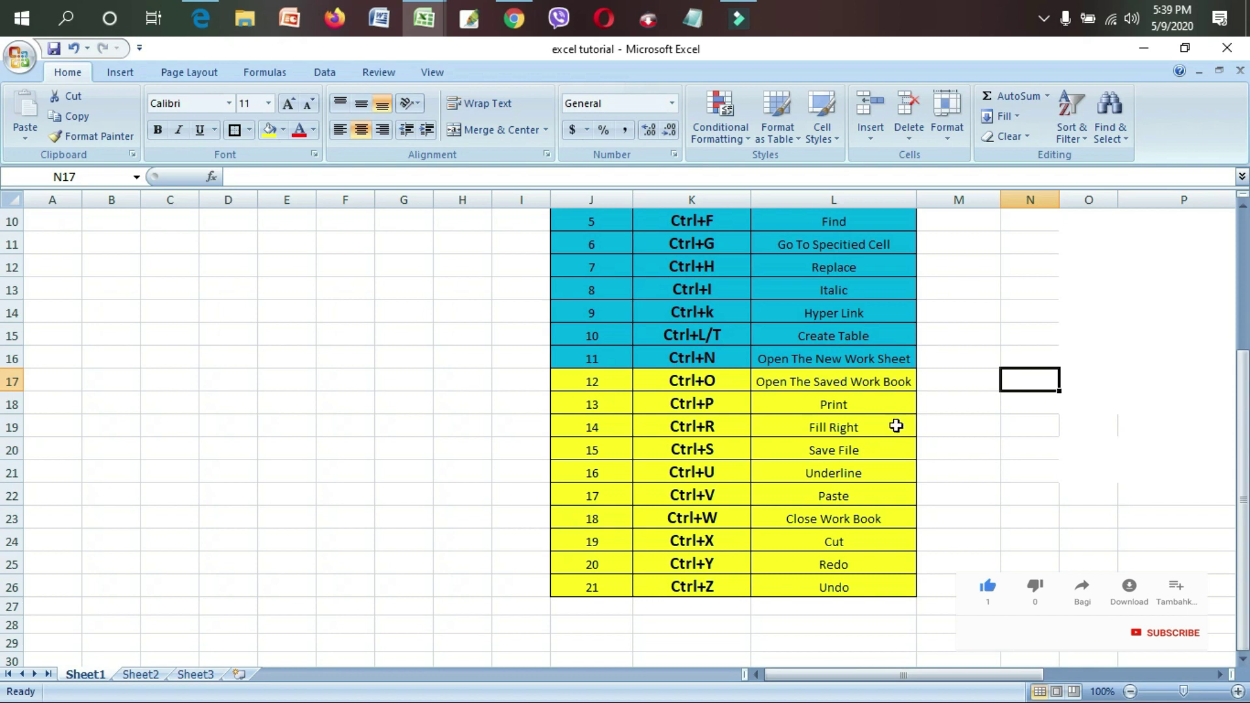
left_click(847, 494)
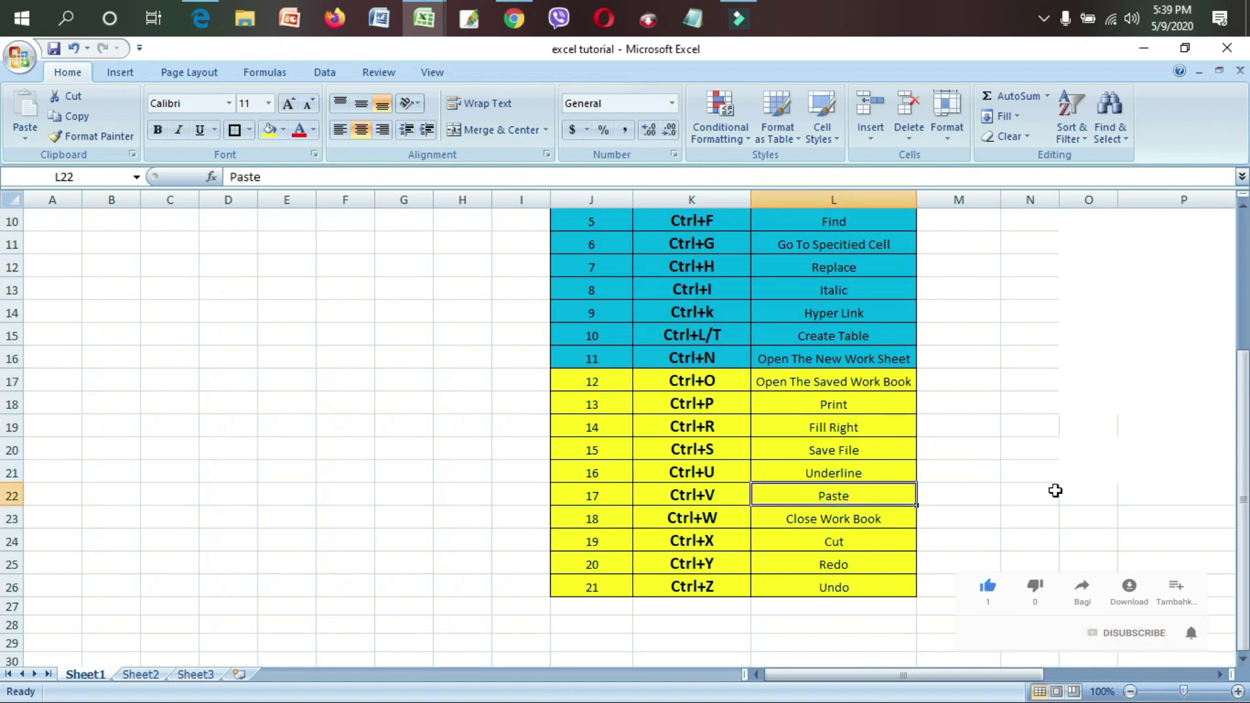
key("ctrl+c")
left_click(1030, 357)
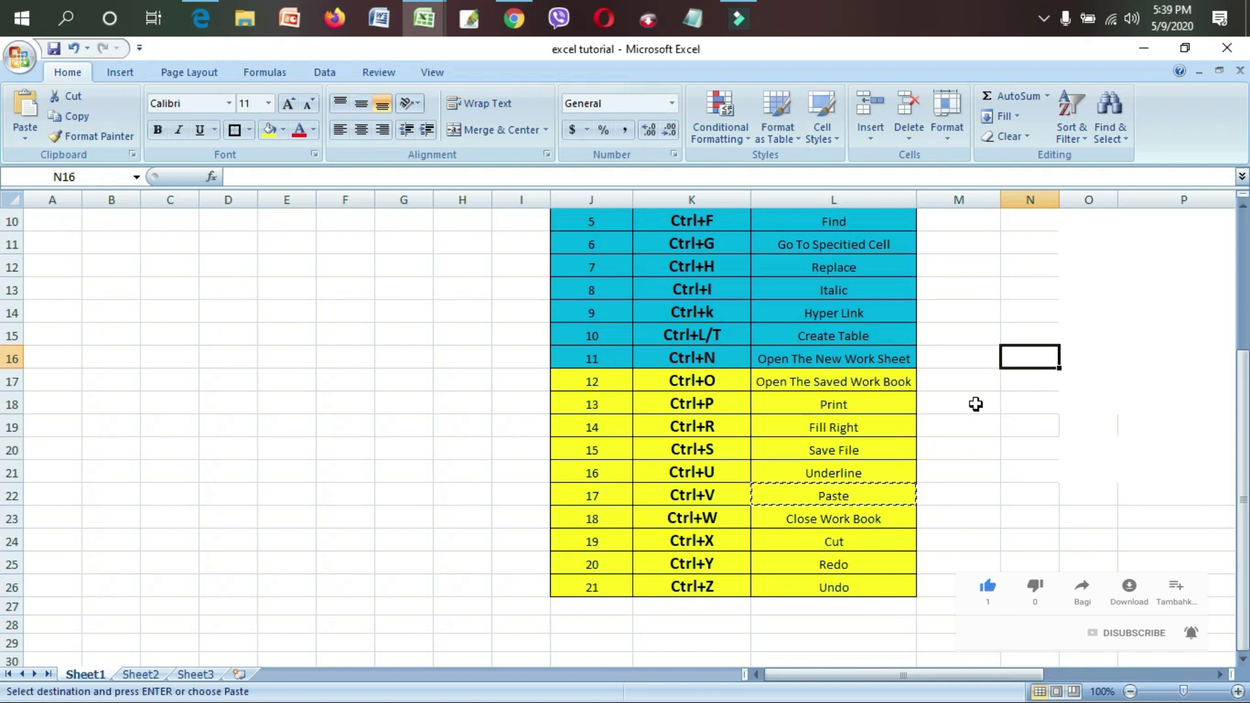
right_click(989, 308)
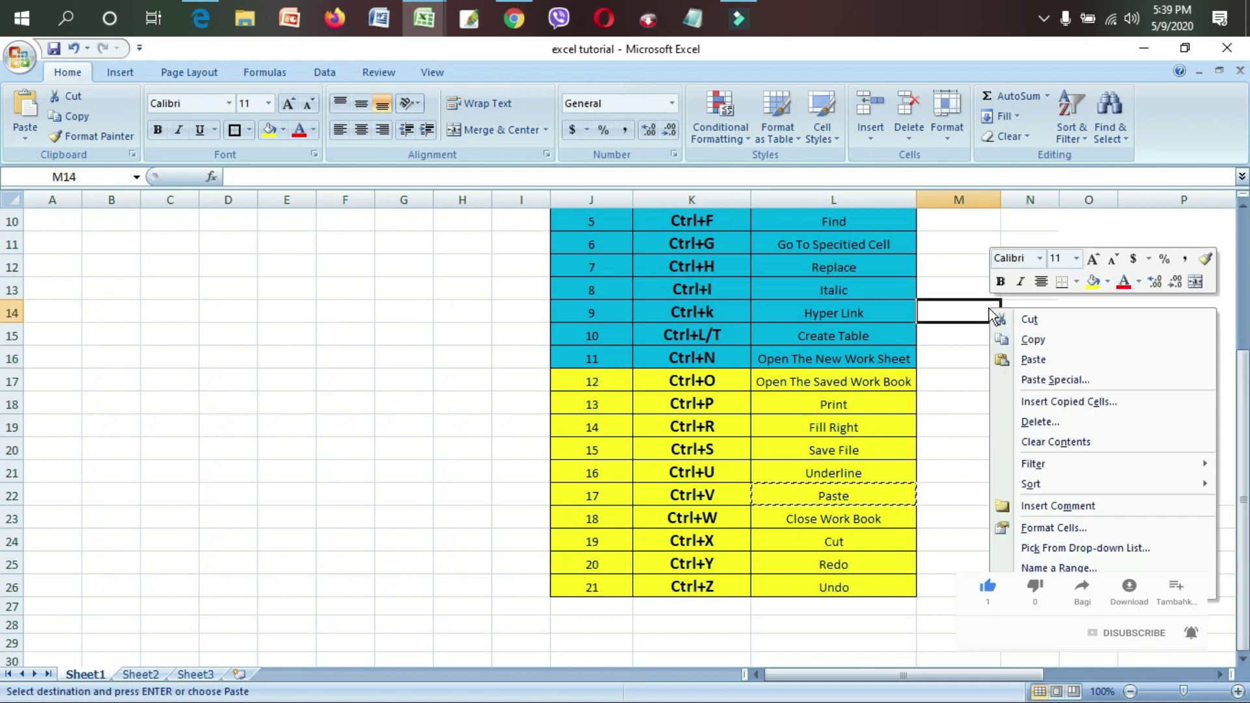
left_click(1038, 360)
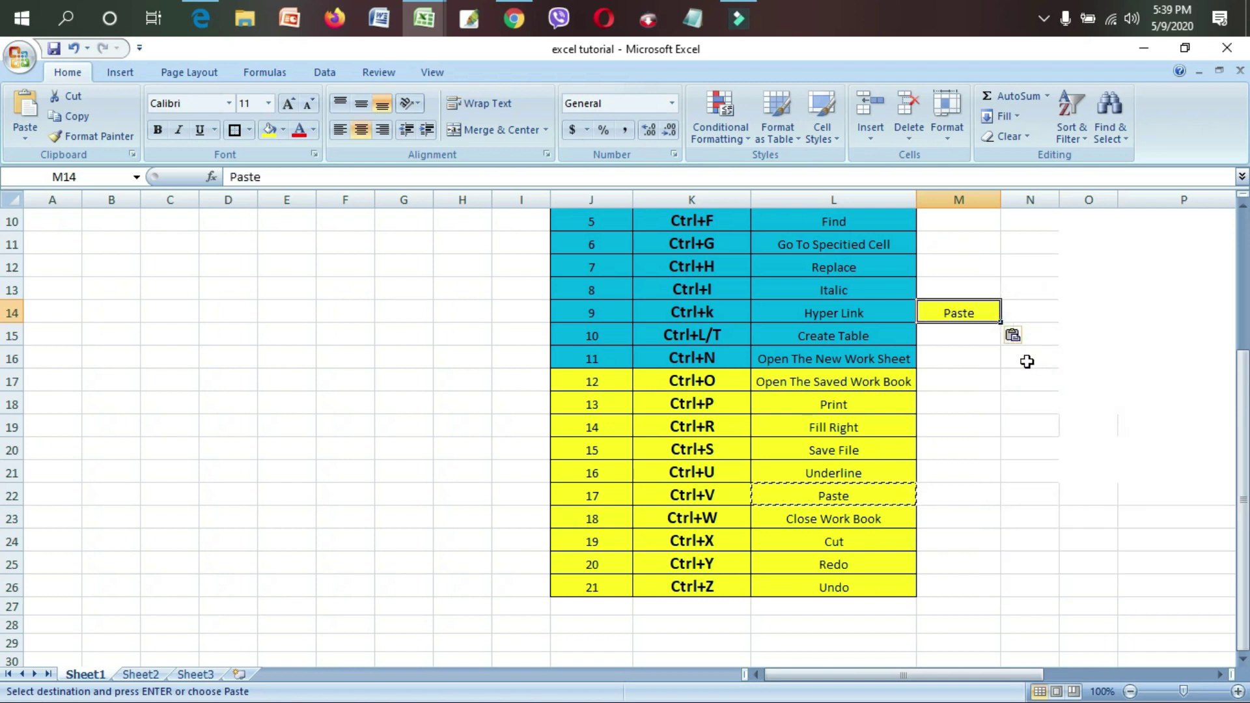
key("ctrl+z")
Paste the copied Paste cell into M19, beside the Fill Right entry, and undo it
left_click(988, 426)
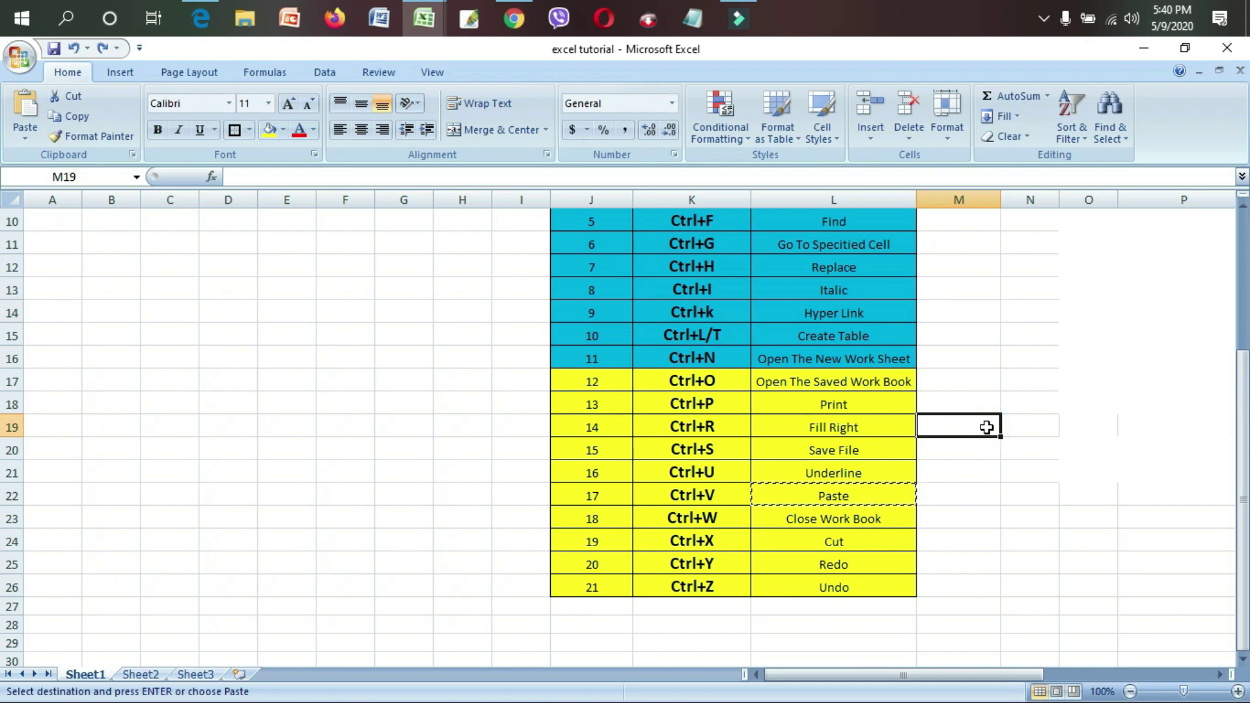
key("ctrl+v")
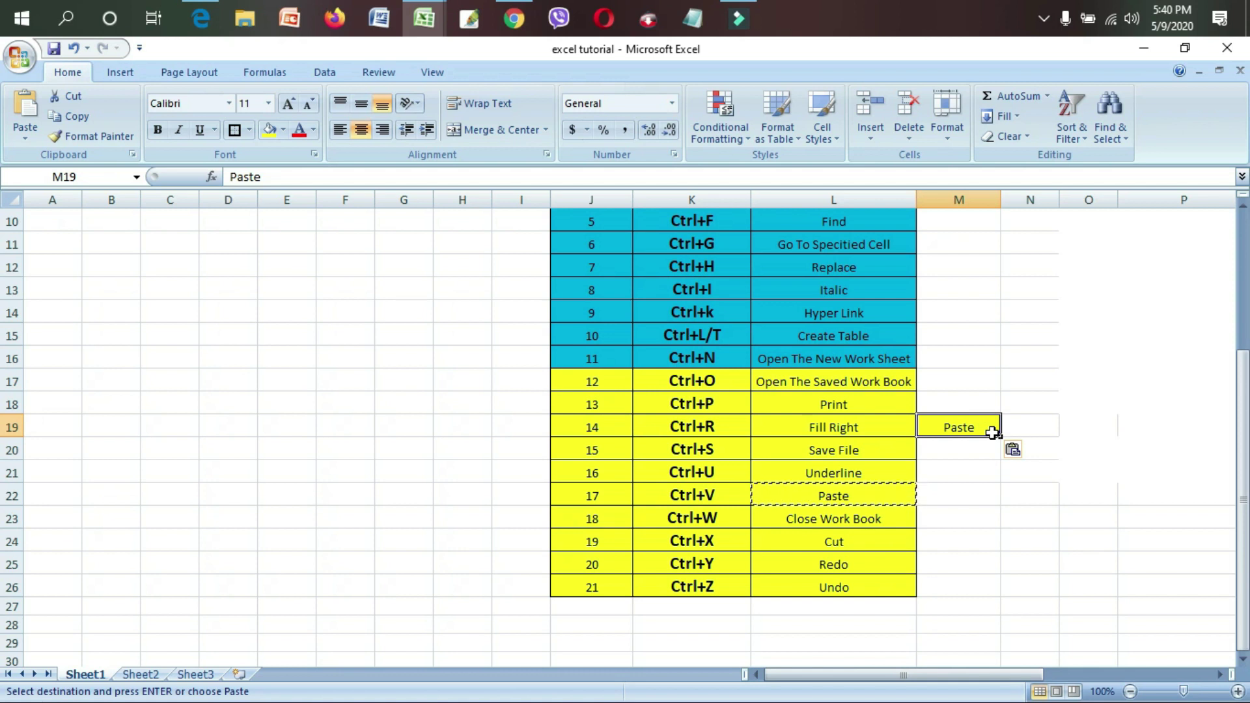
key("ctrl+z")
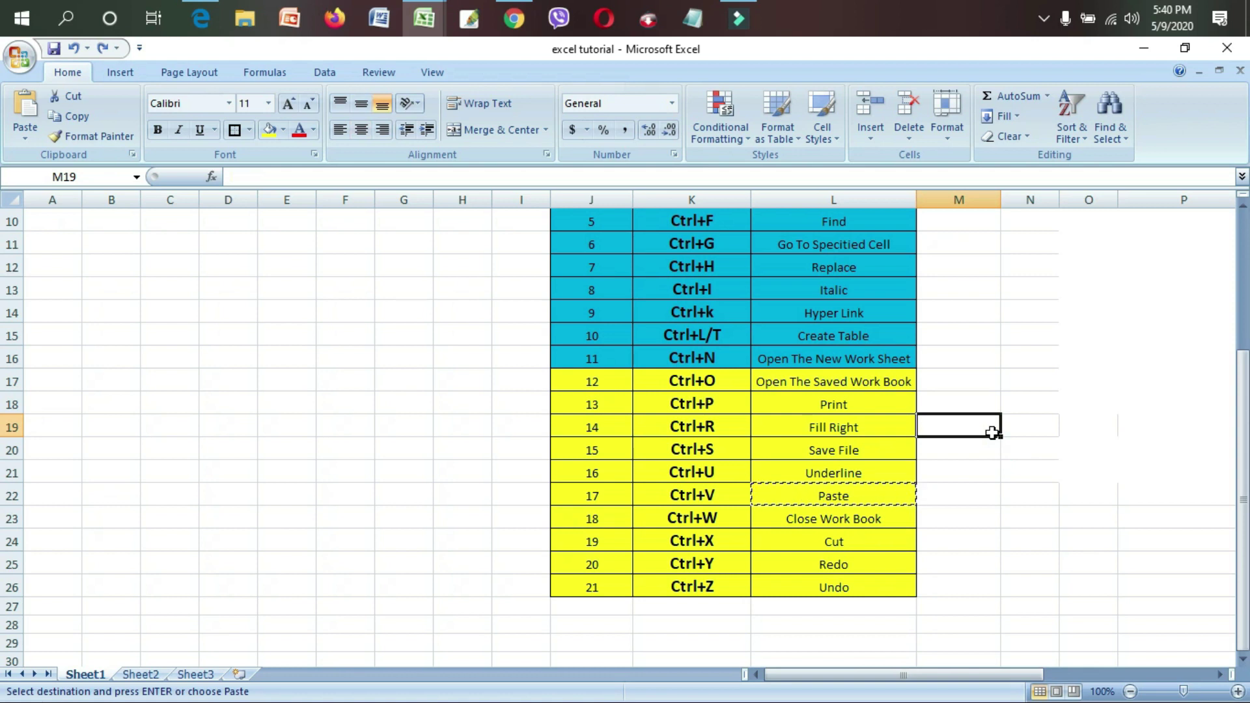
Highlight the Ctrl+V entry in row 22 and the Ctrl+W entry in row 23 of the shortcut table
left_click_drag(573, 493, 881, 490)
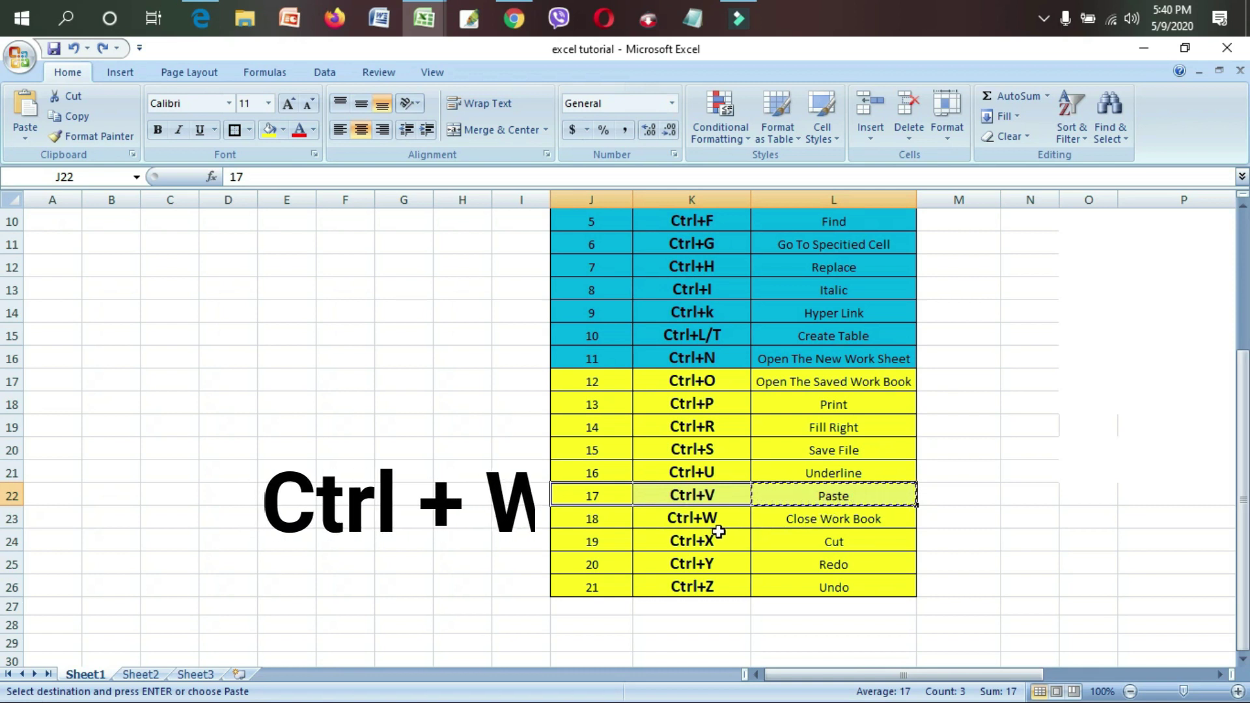
left_click_drag(590, 518, 873, 519)
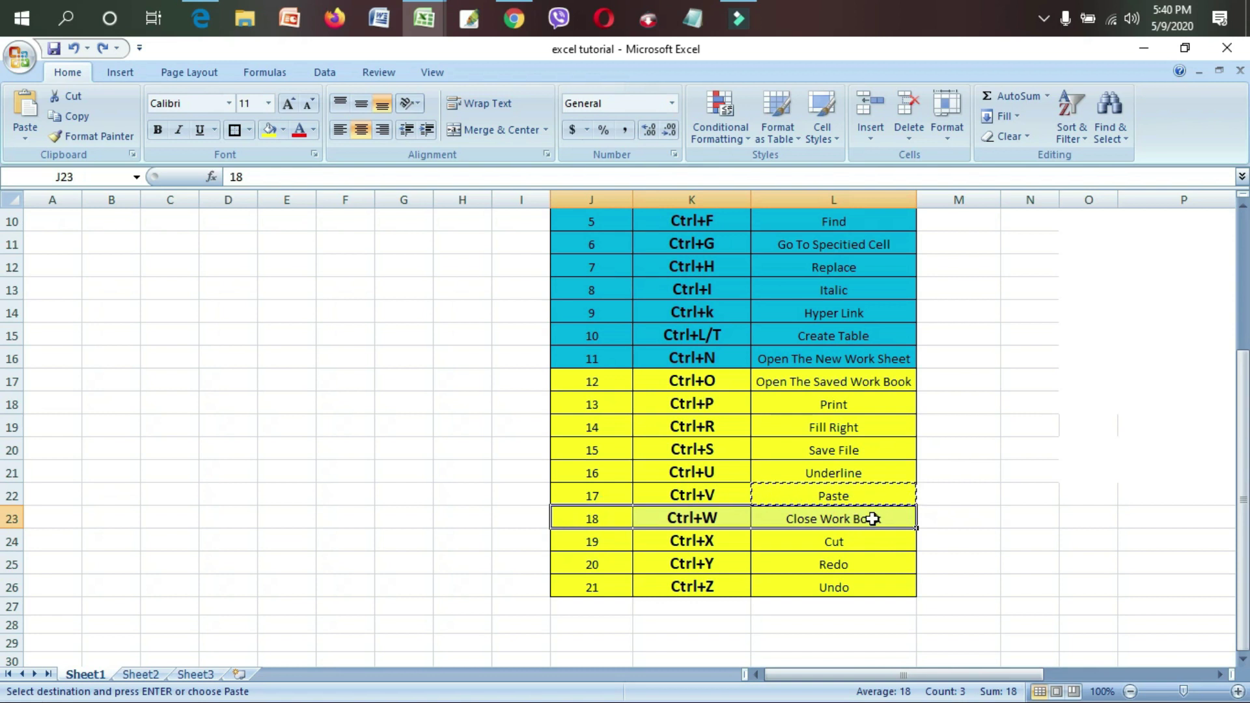
left_click(985, 495)
left_click(859, 519)
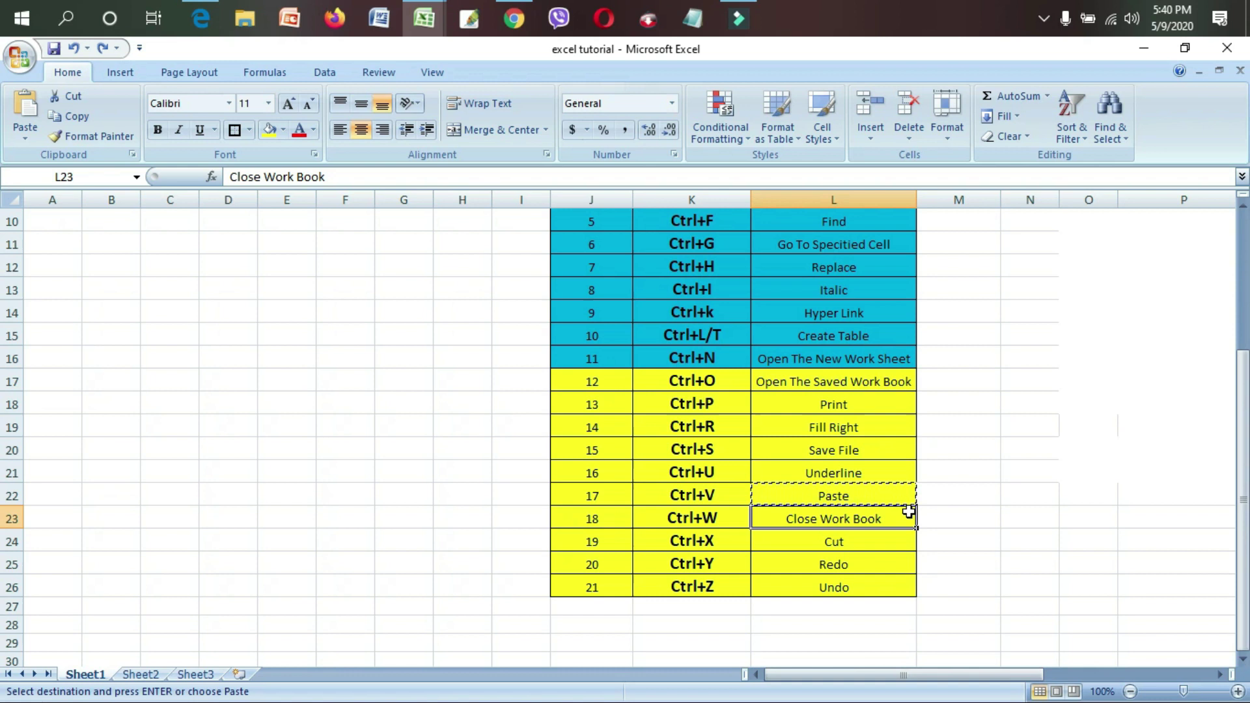
Switch to the ssg.sels workbook, return to the excel tutorial workbook, and select the Ctrl+W entry in row 23
left_click(427, 20)
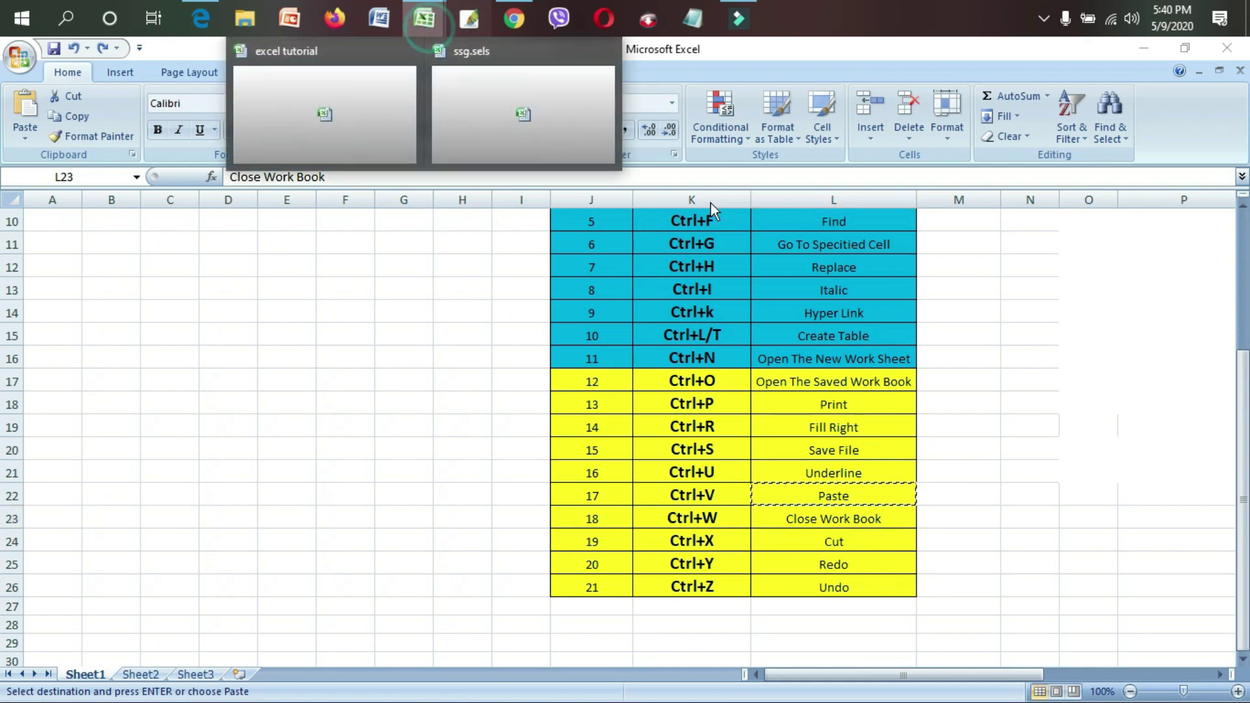
left_click(511, 72)
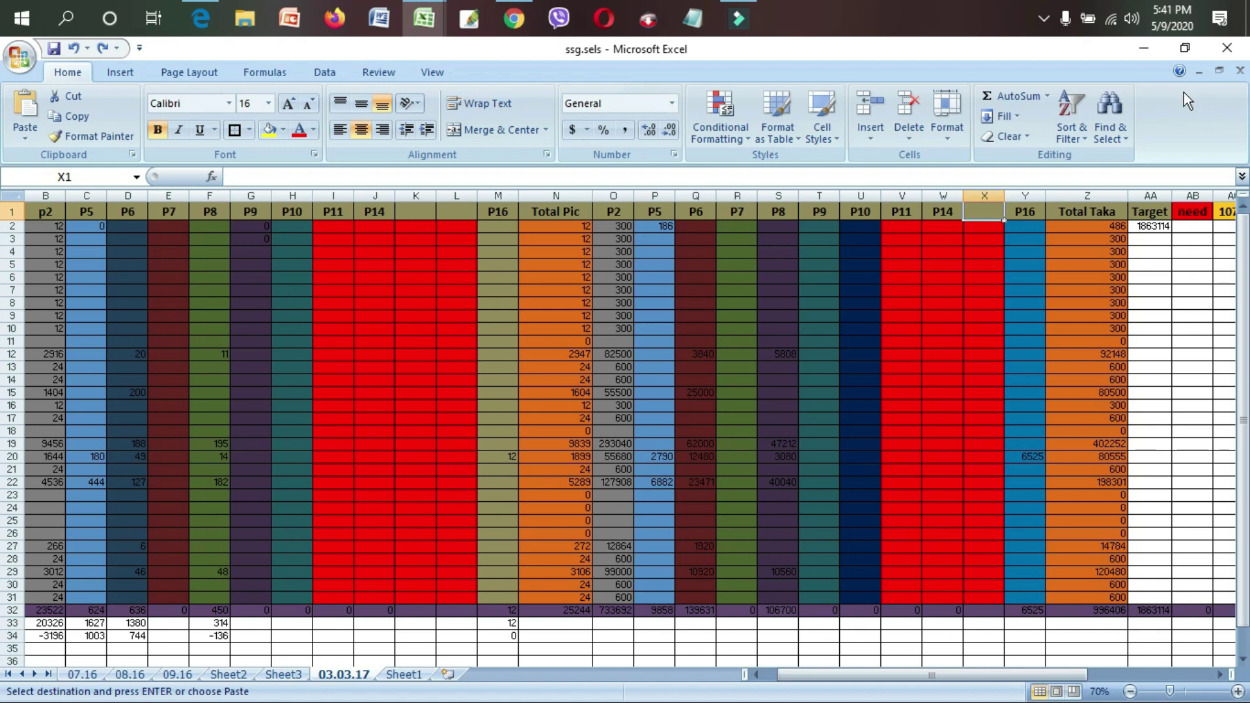
key("ctrl+Tab")
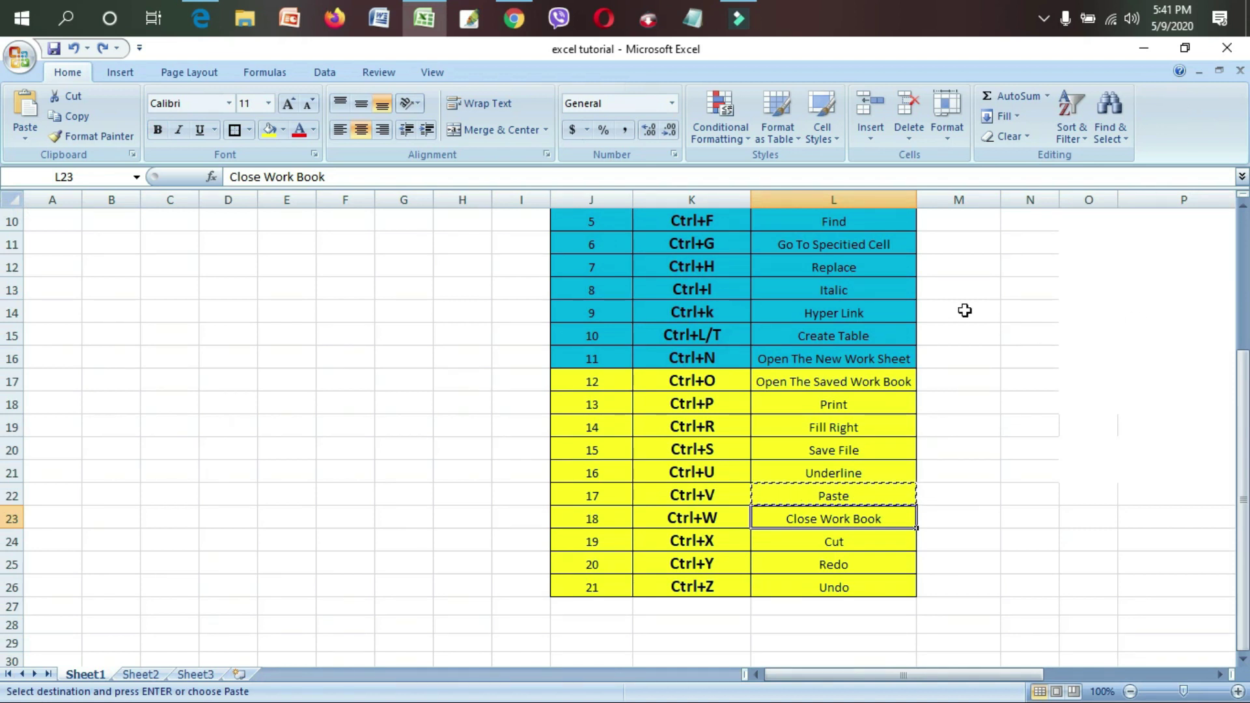
left_click_drag(591, 519, 902, 518)
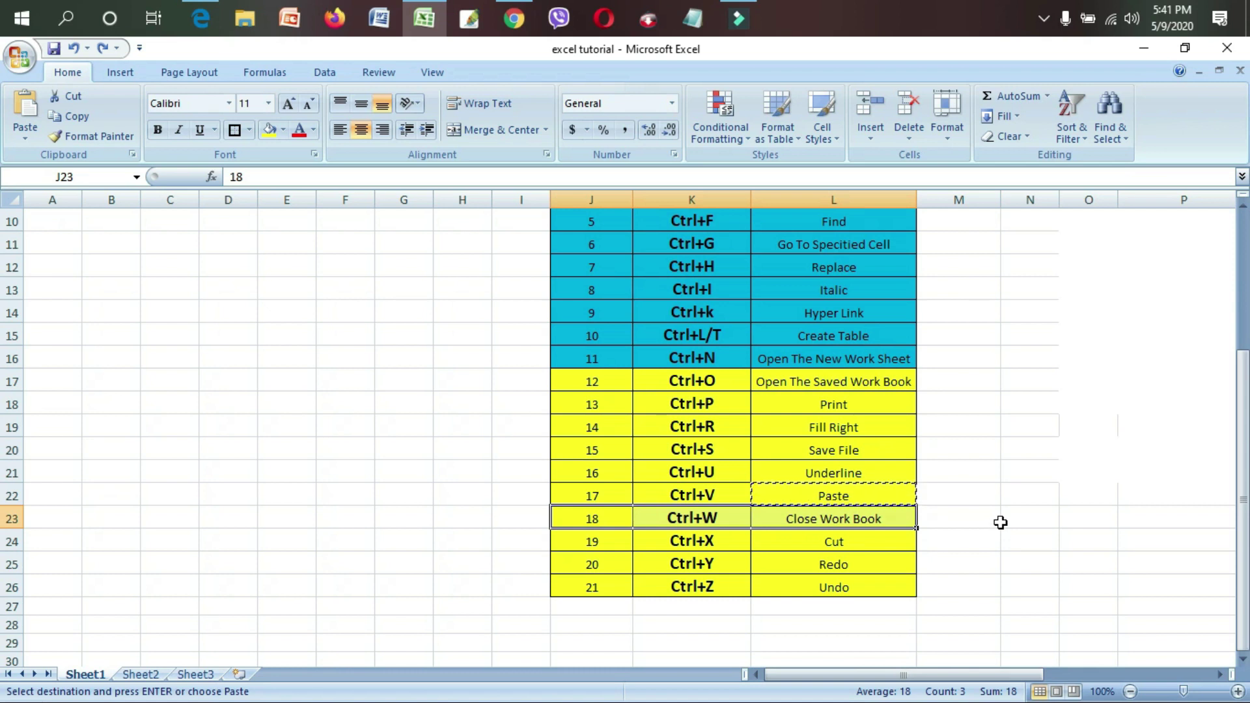
Cut the description cell L24 of the Ctrl+X entry and paste it into cell N24
left_click_drag(584, 546, 867, 541)
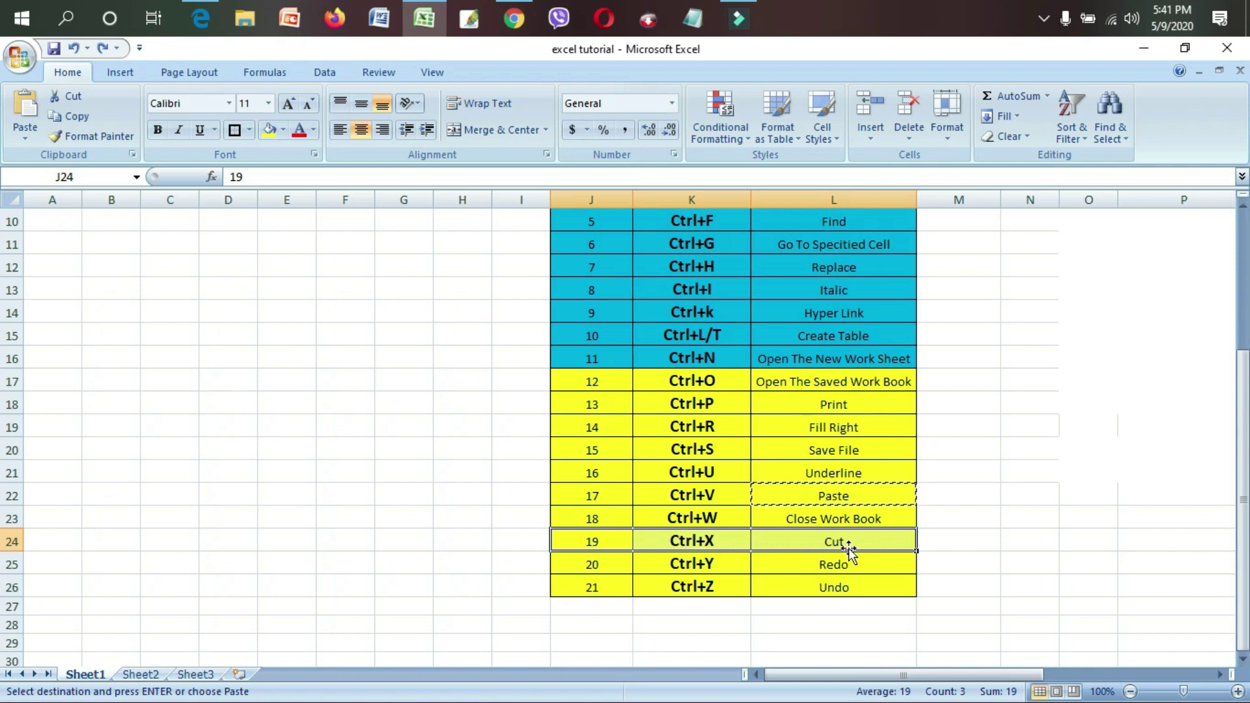
left_click(842, 542)
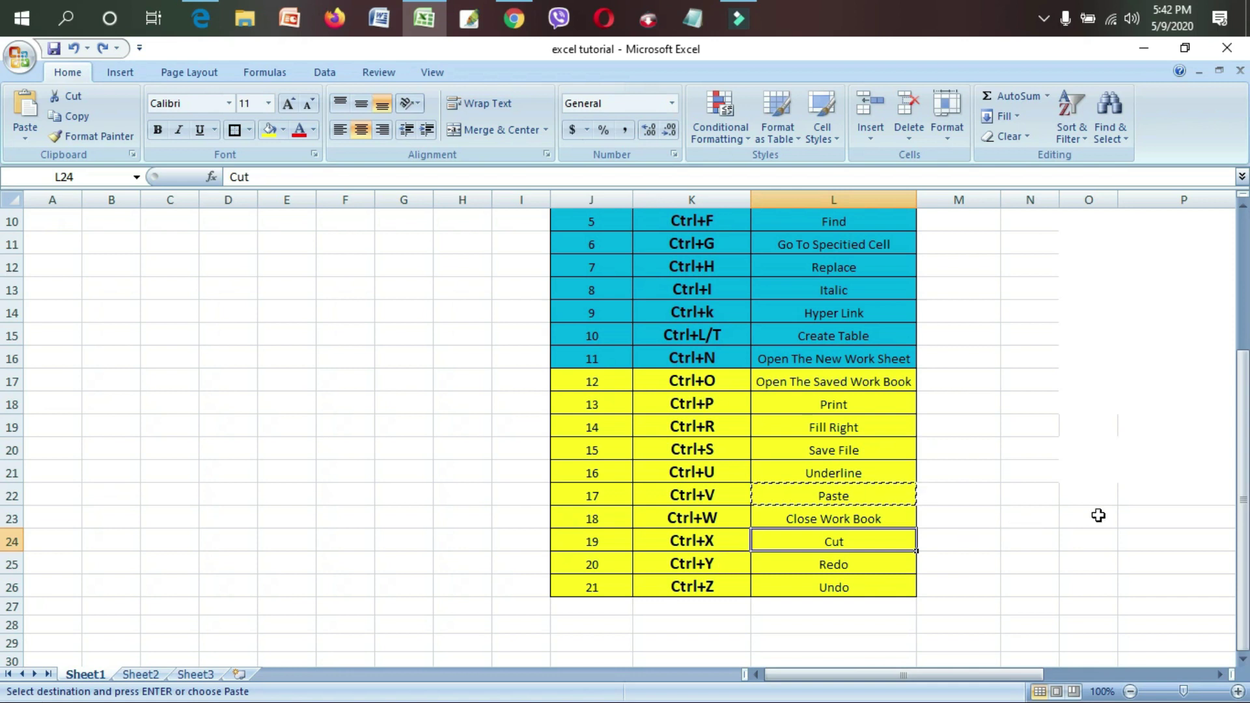
key("ctrl+x")
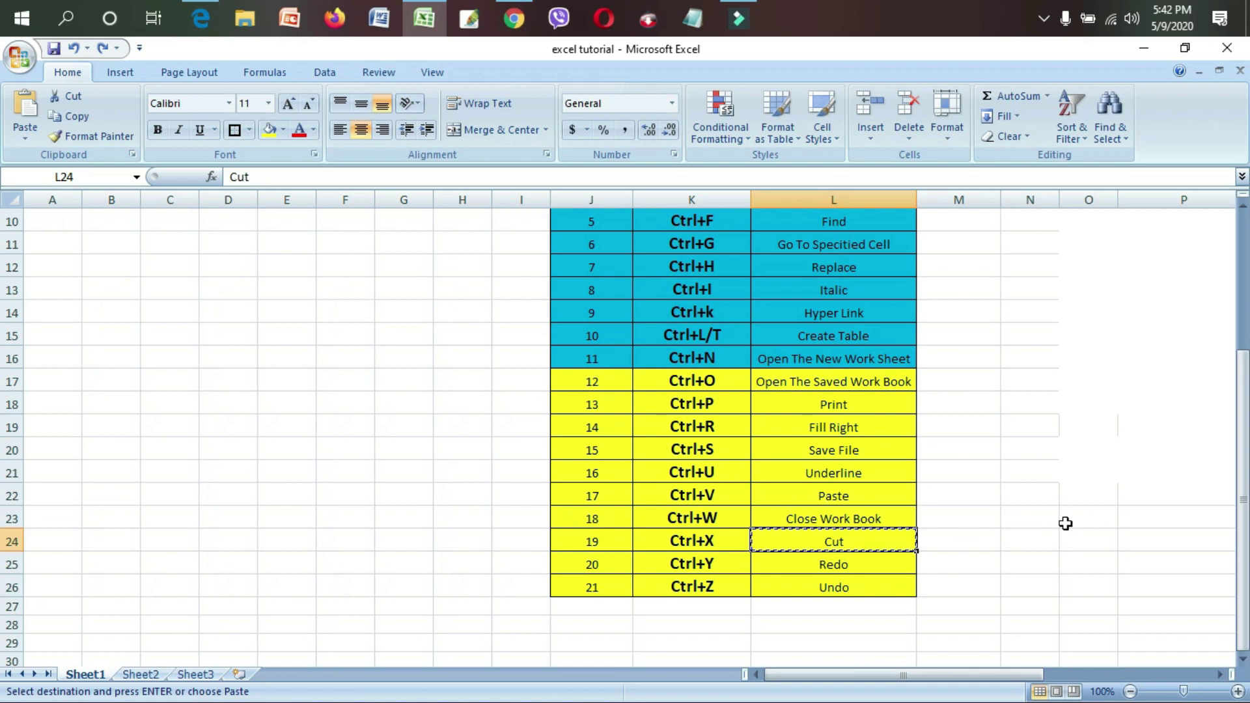
left_click(1033, 534)
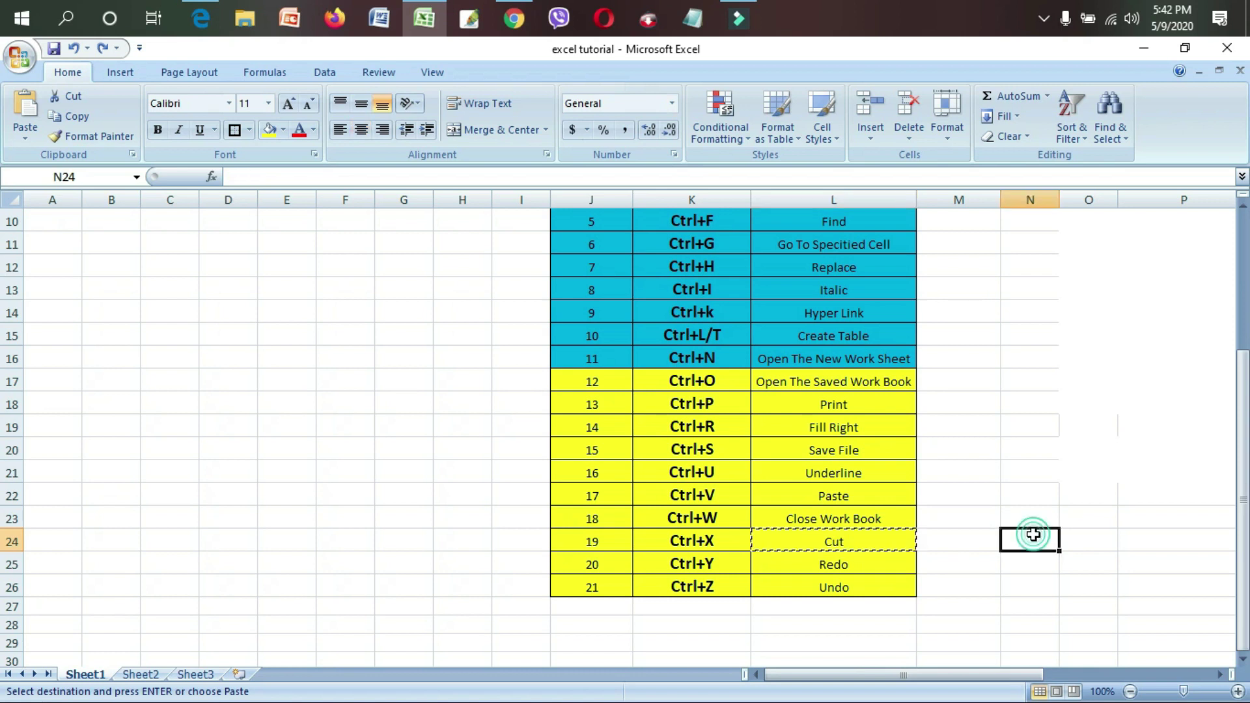
key("ctrl+v")
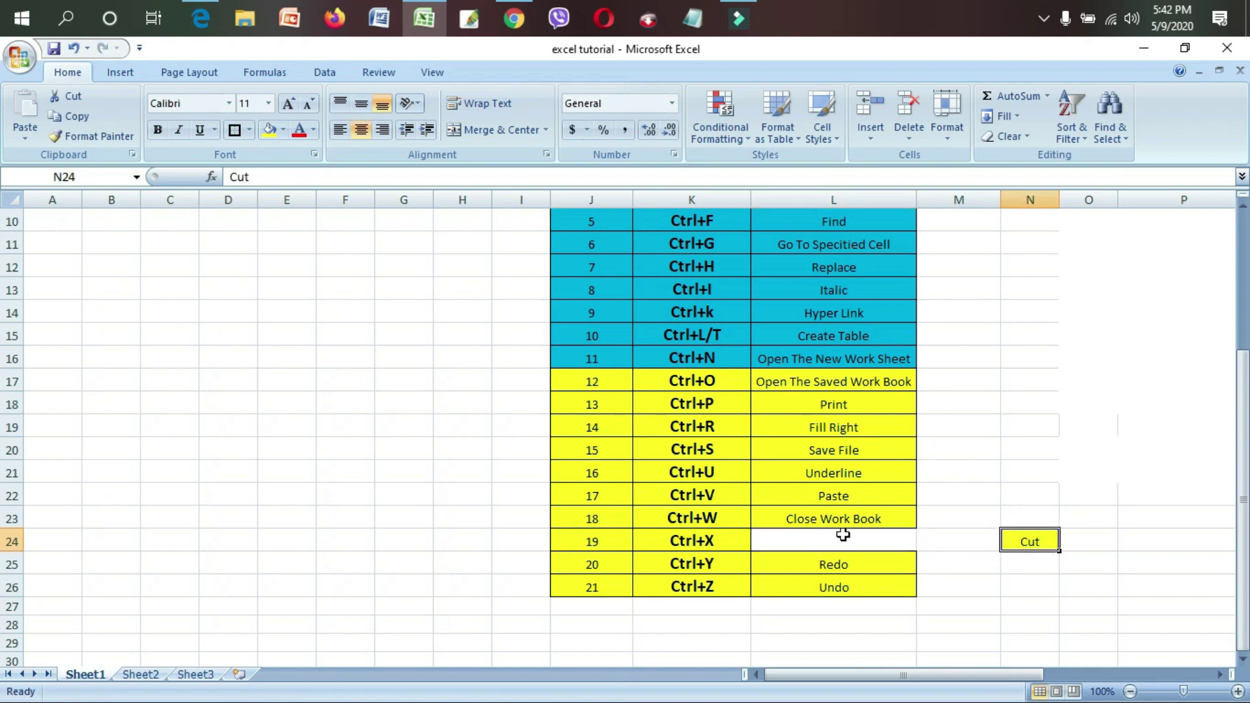
Undo moving the Cut cell from L24 to N24
left_click(869, 542)
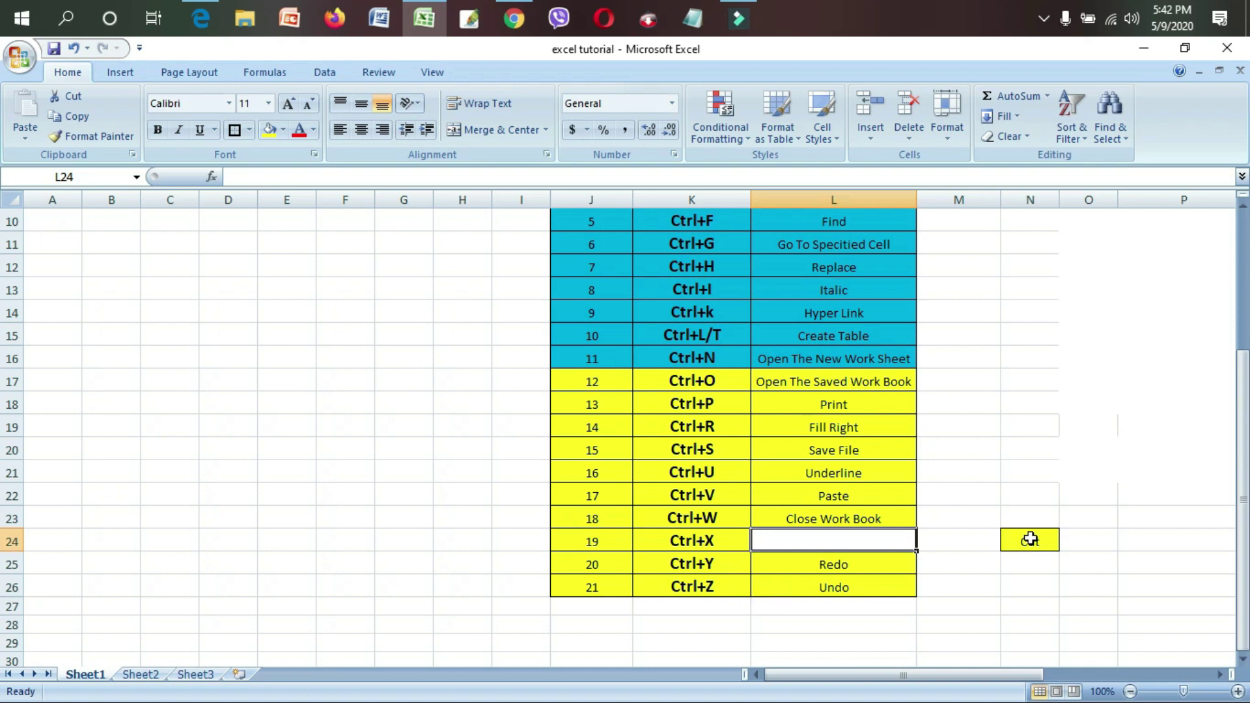
key("ctrl+z")
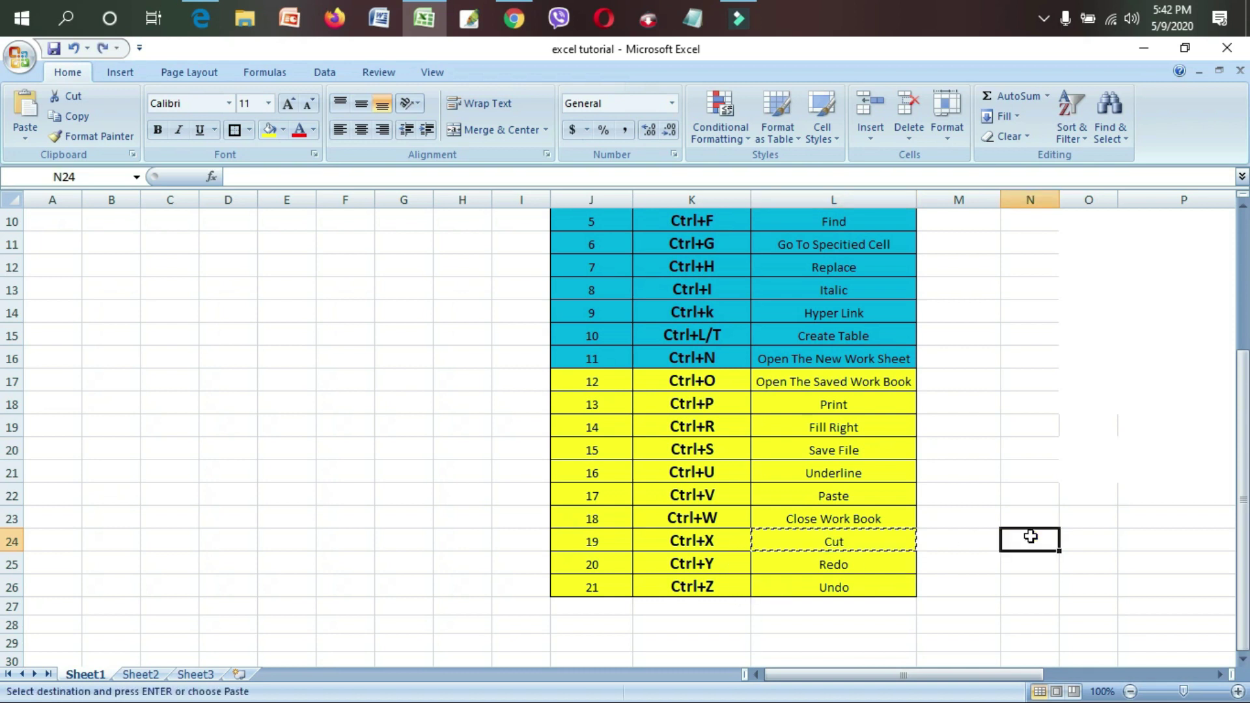
left_click(976, 498)
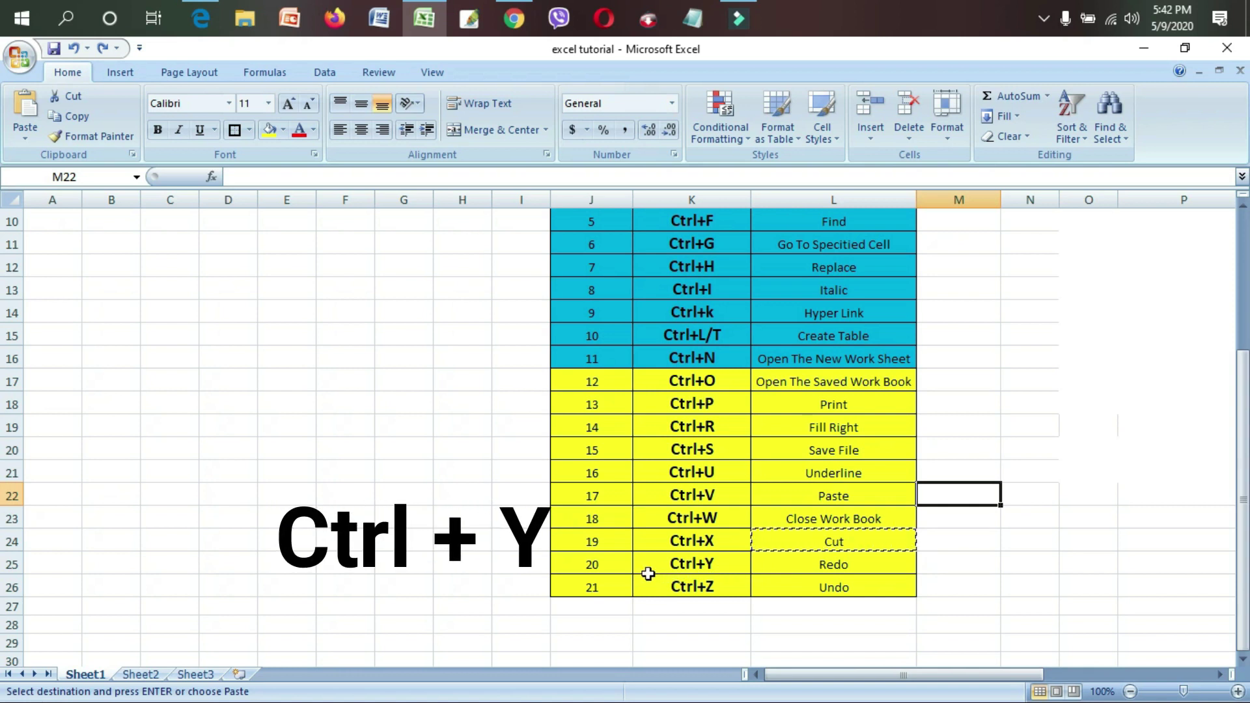
Highlight the Ctrl+Y entry in row 25 and move the Cut description from L24 to N24 by cut and paste
left_click_drag(588, 564, 893, 564)
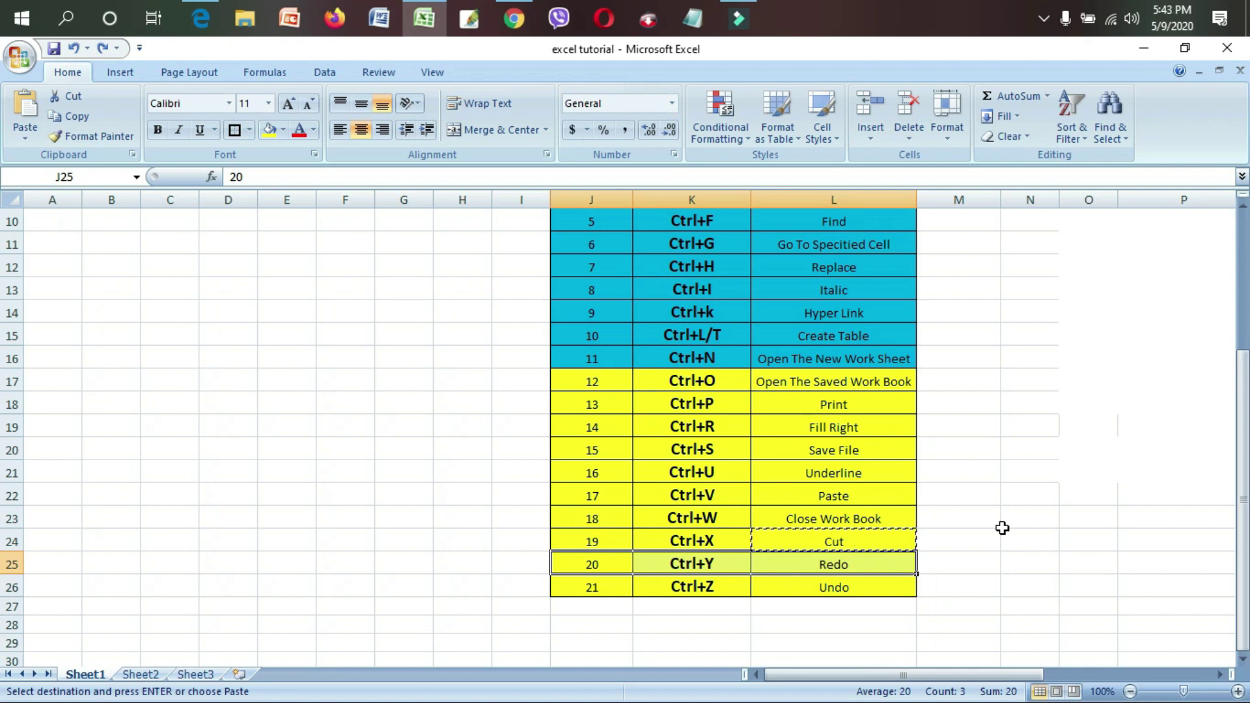
left_click(1003, 531)
left_click(865, 544)
left_click(872, 545)
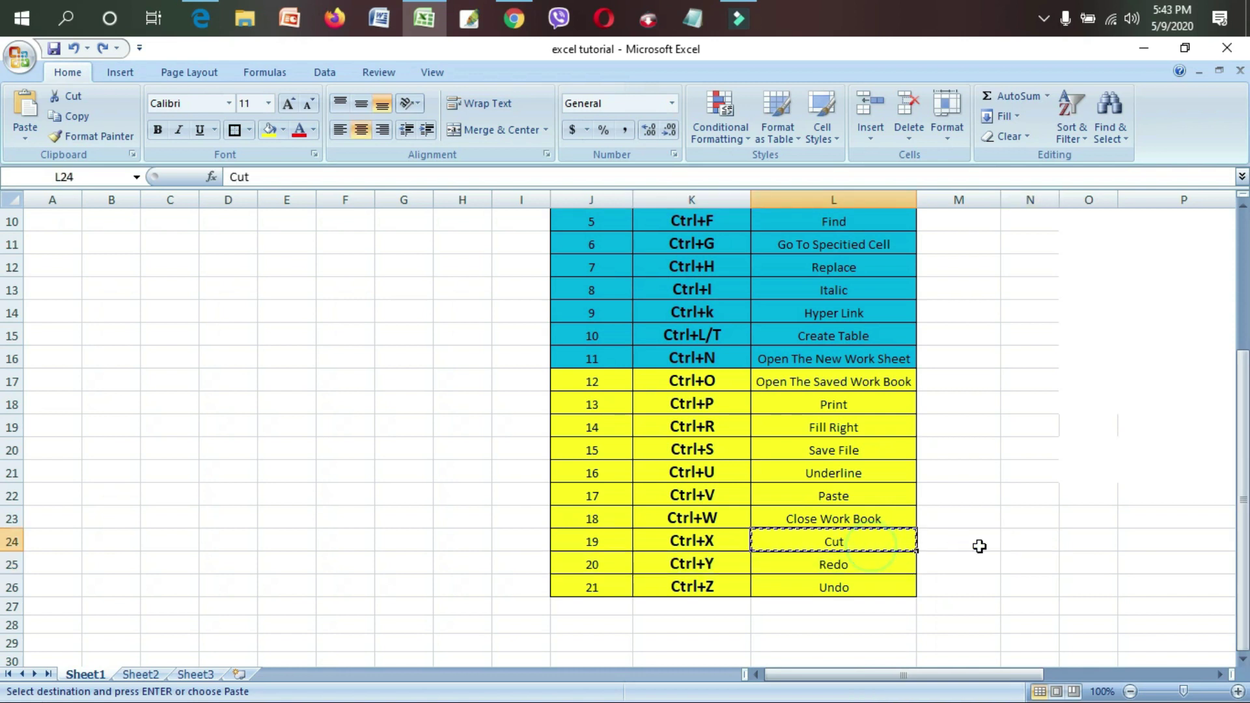
left_click(1041, 547)
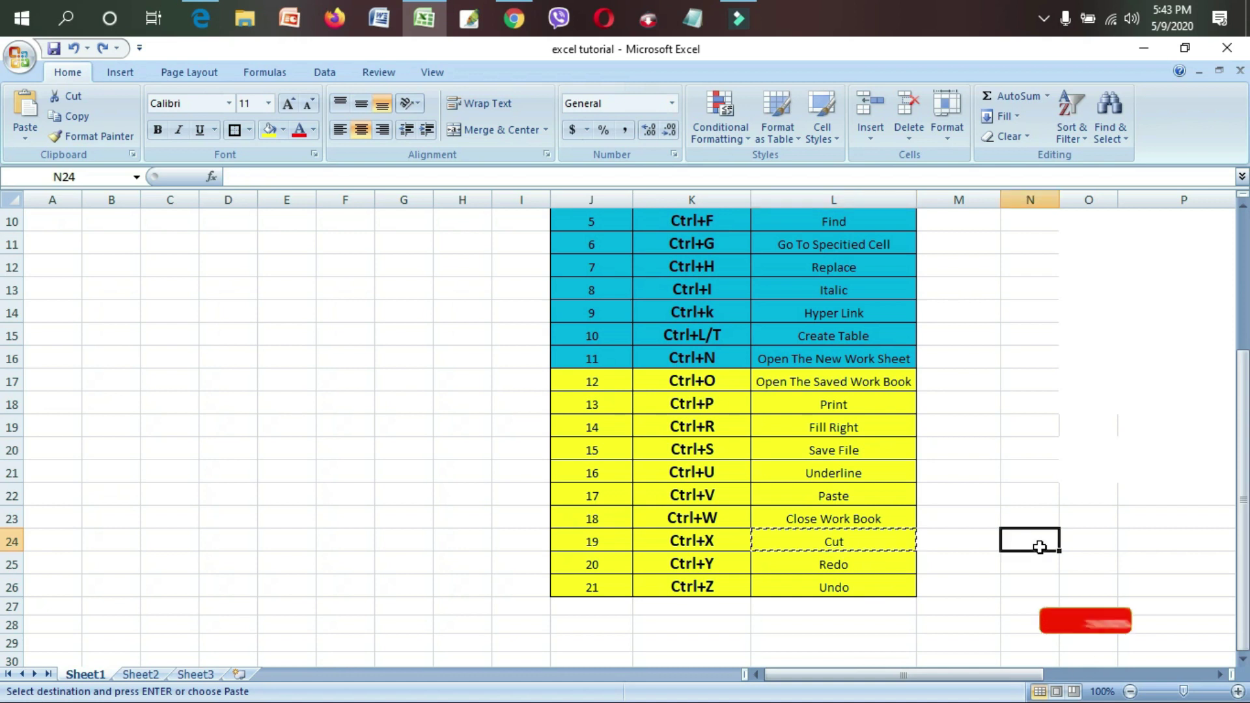
left_click(818, 542)
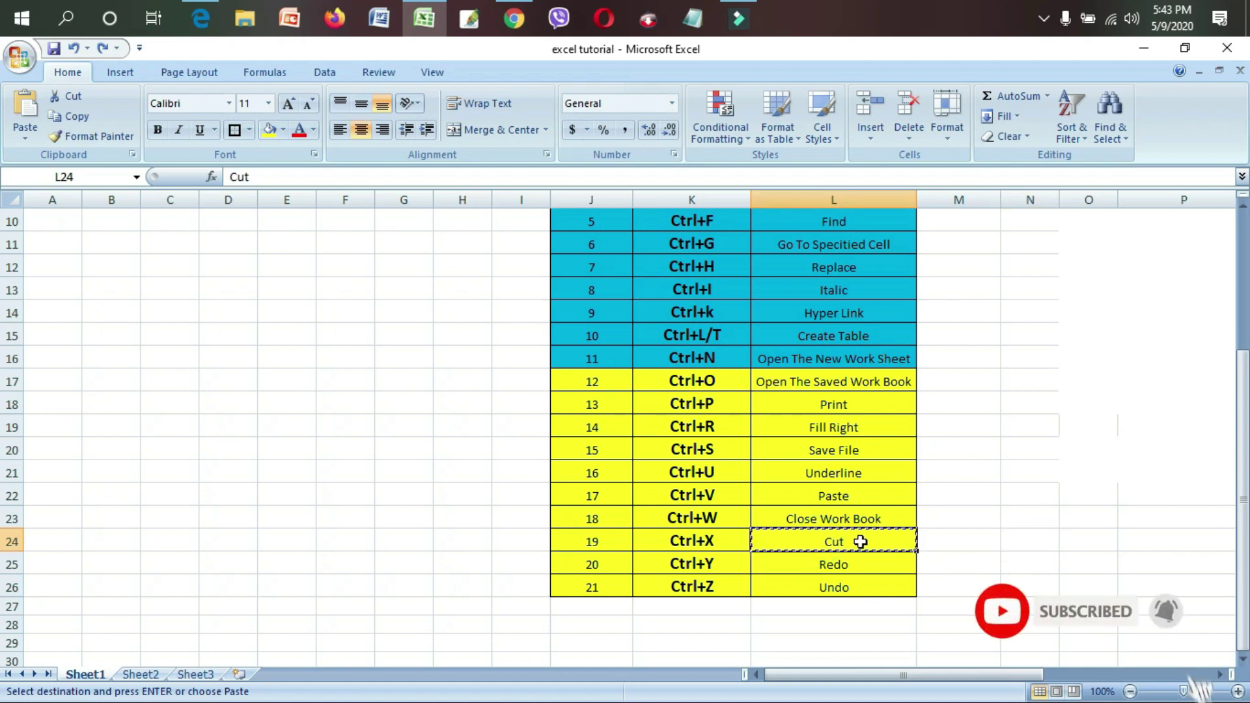
left_click(1033, 546)
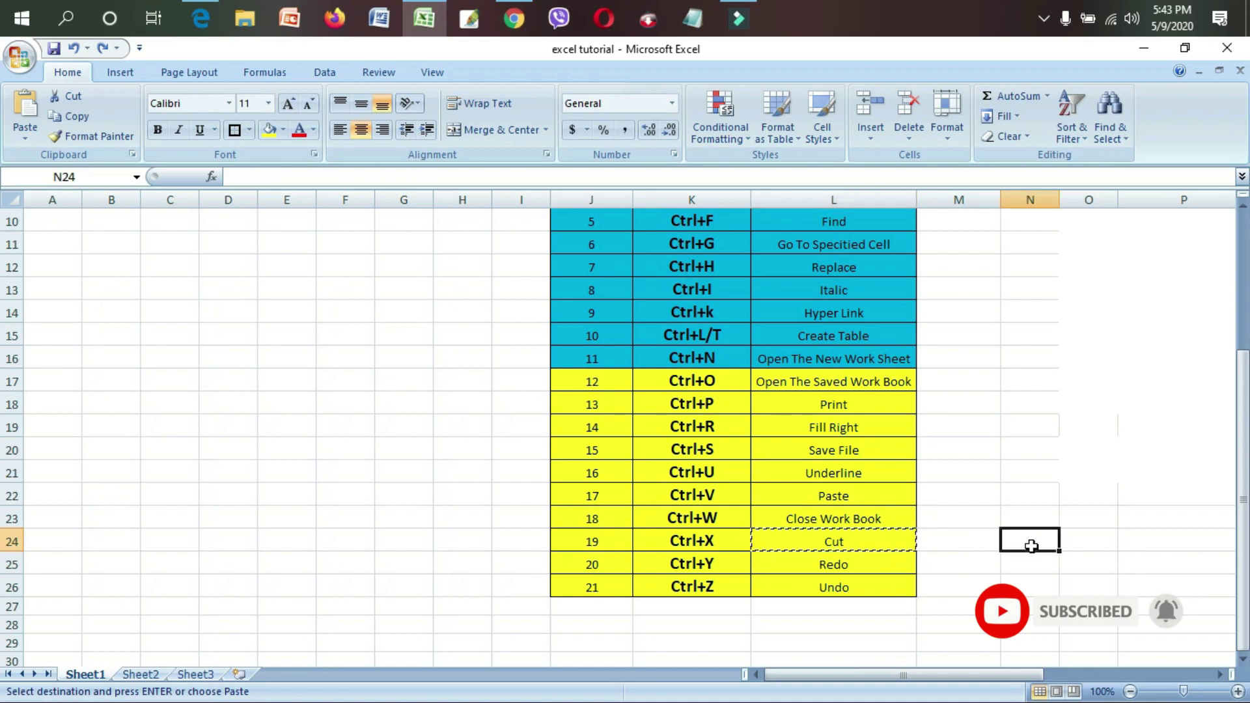
key("ctrl+v")
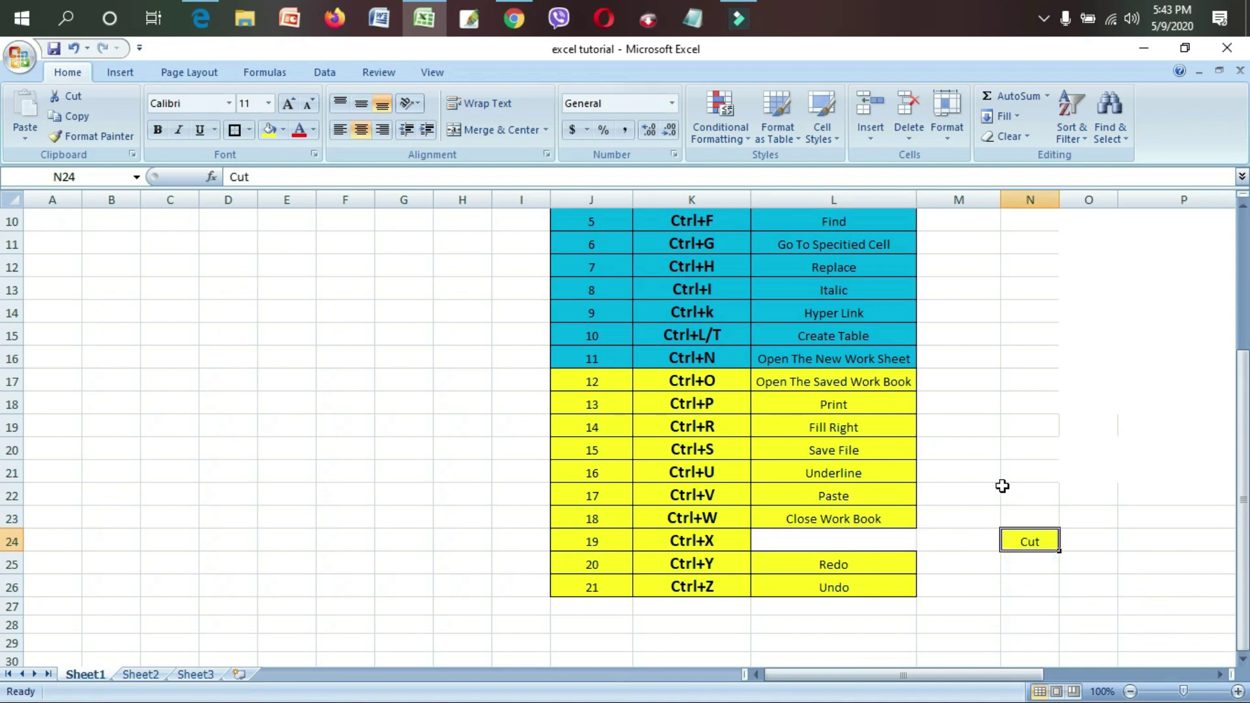
Cut the Cut description cell N24 and paste it into cell M23
left_click(984, 490)
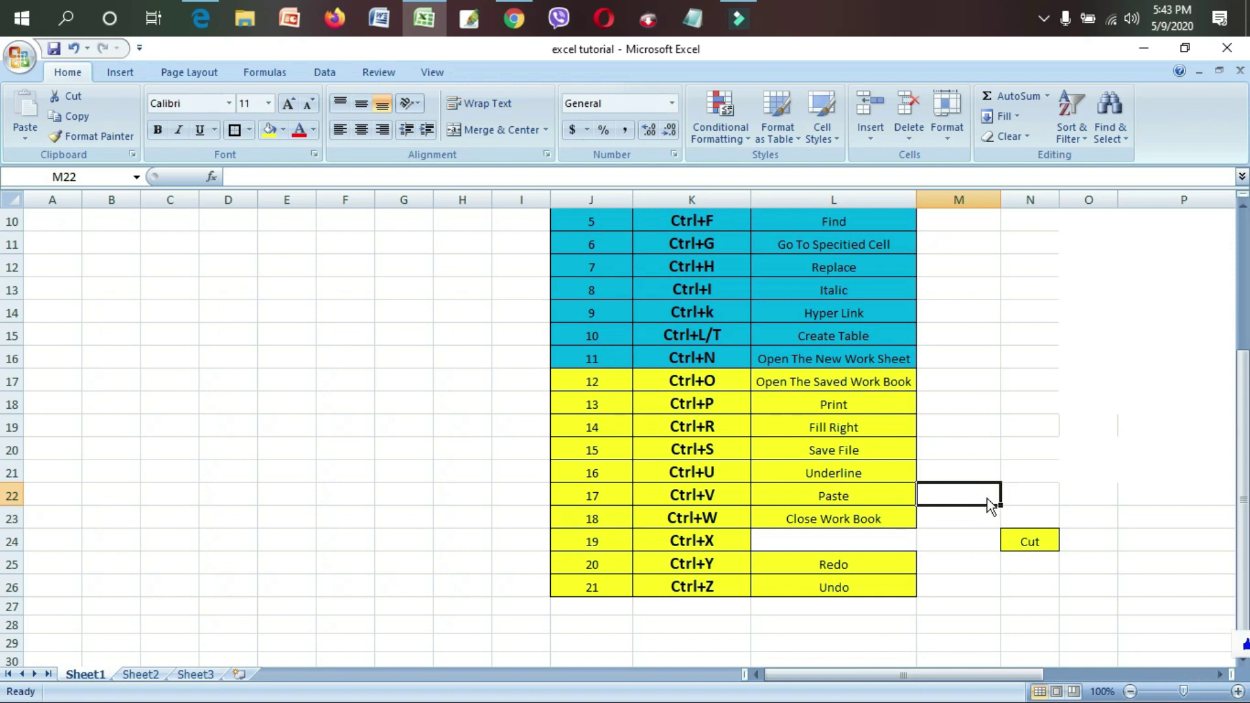
left_click(1035, 544)
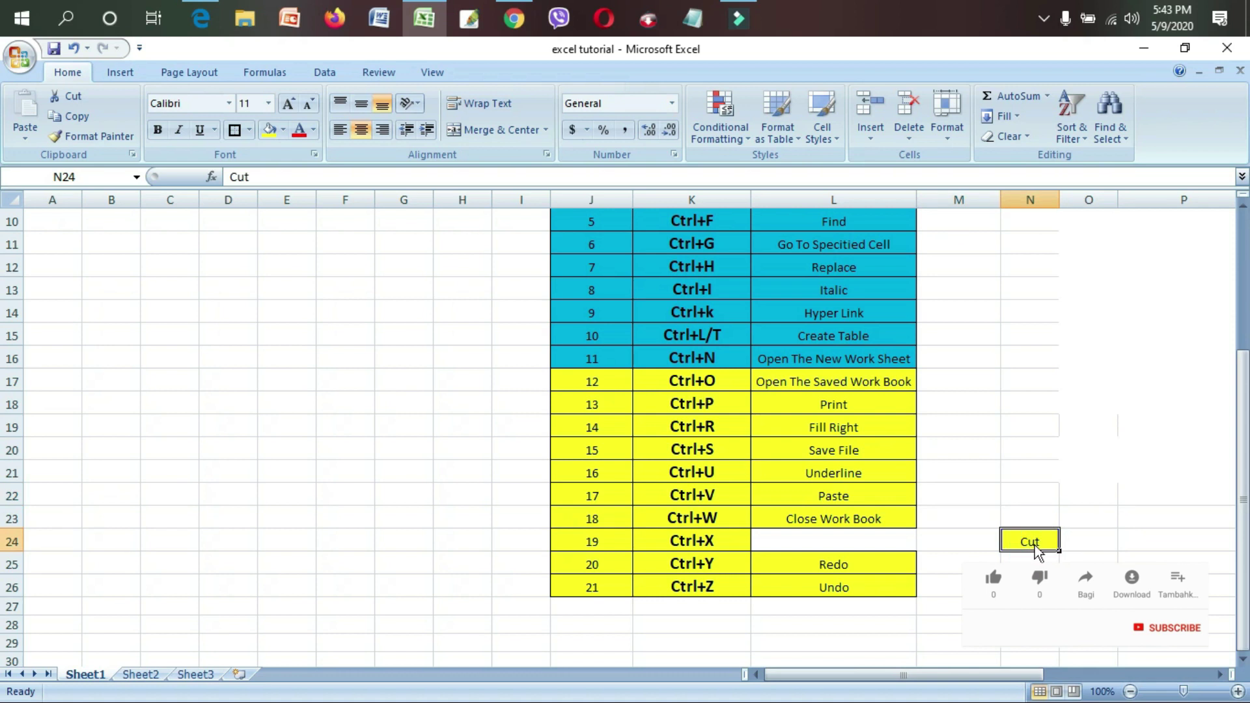
key("ctrl+x")
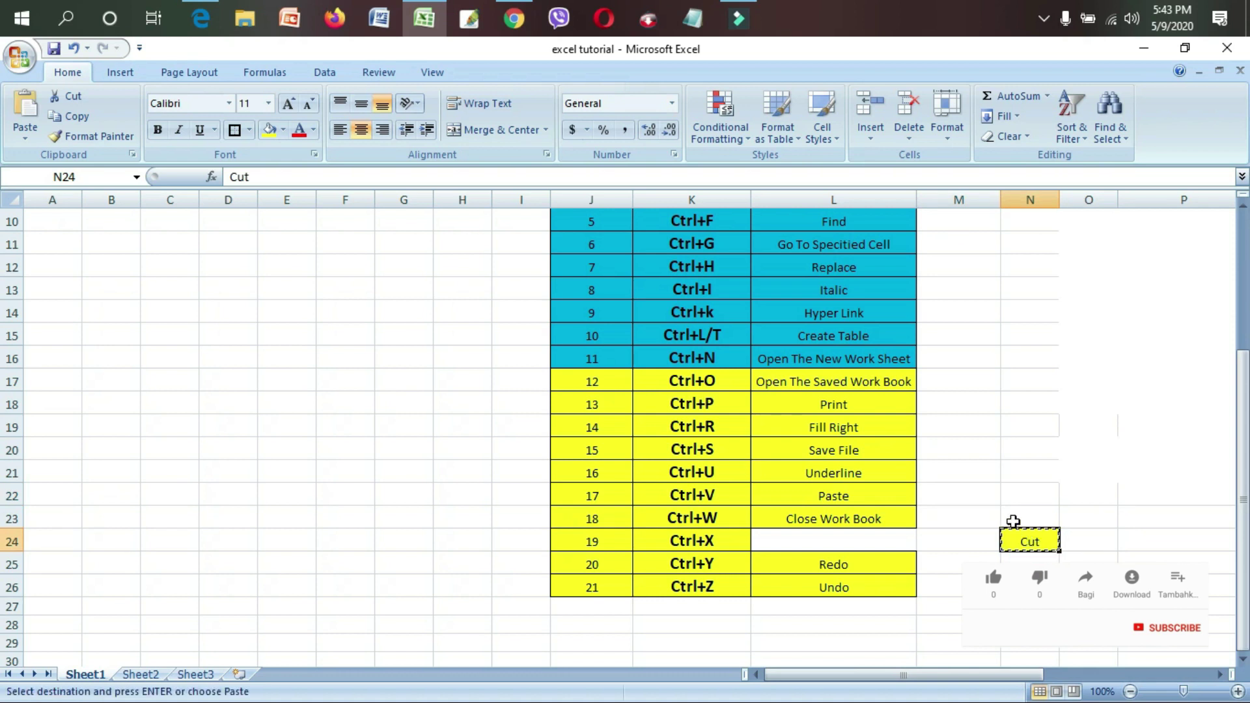
left_click(957, 513)
key("Return")
left_click(1036, 545)
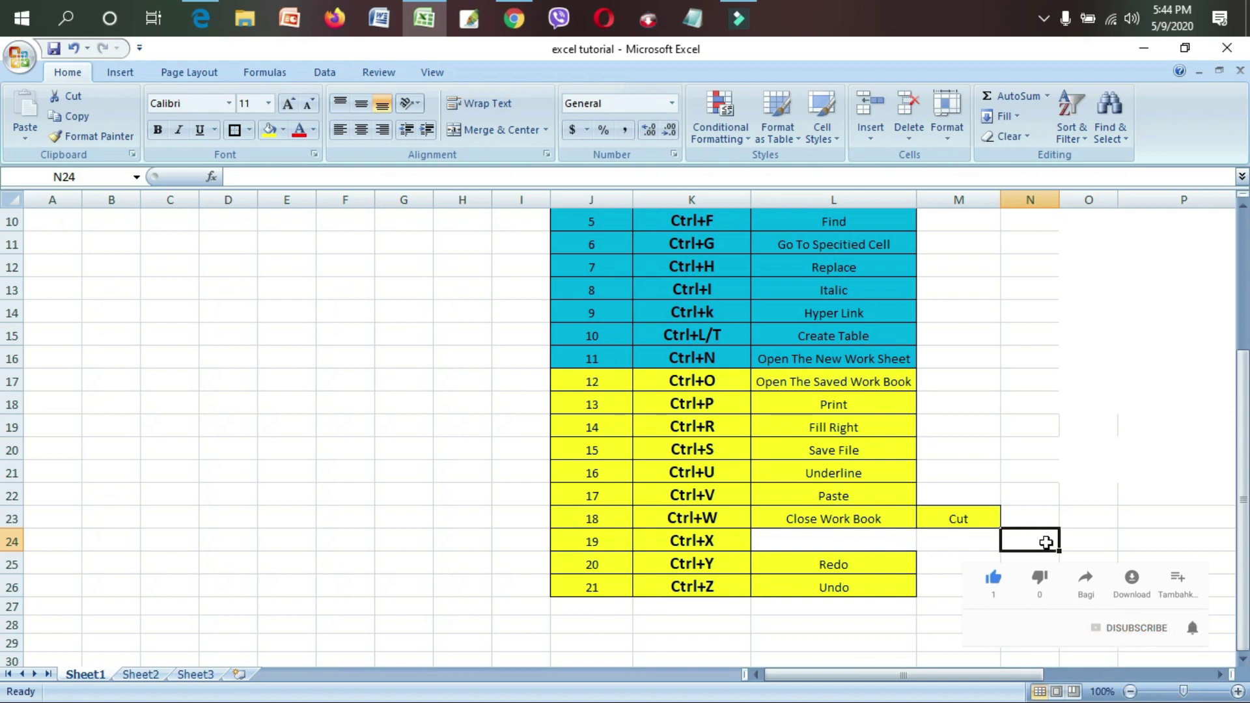
left_click(893, 544)
left_click(970, 545)
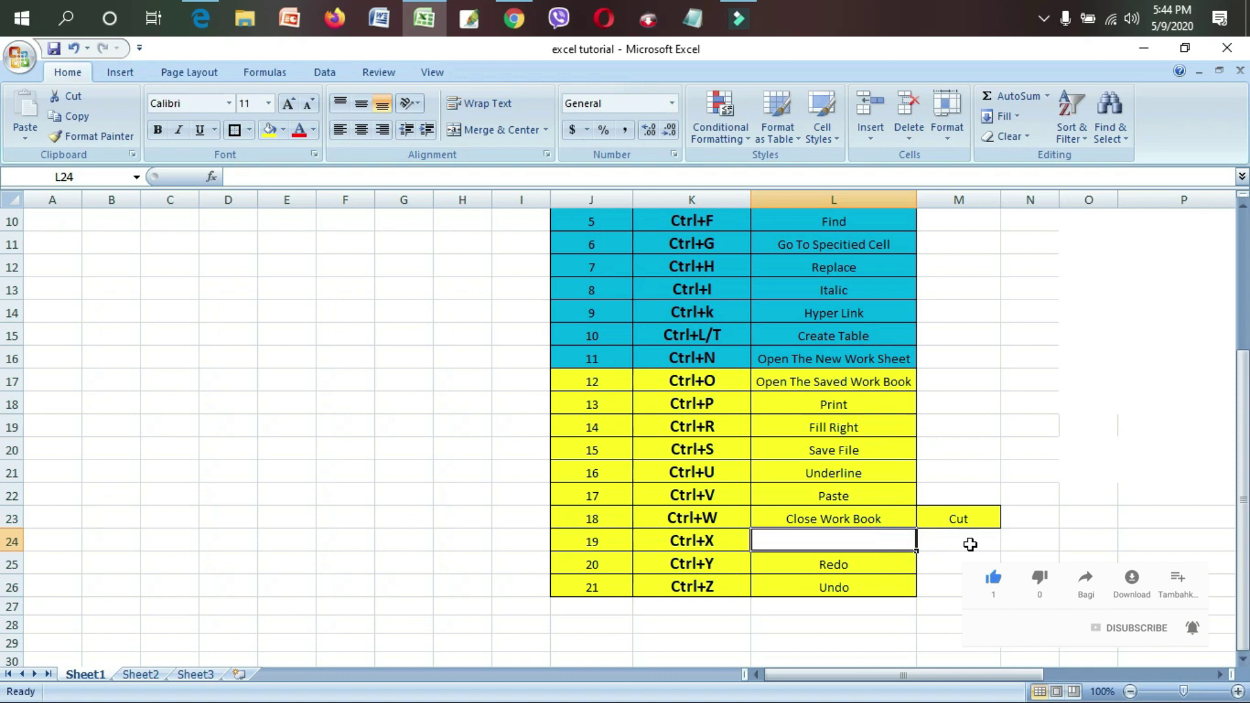
Undo moving the Cut cell from N24 to M23 and reapply that move
left_click(978, 518)
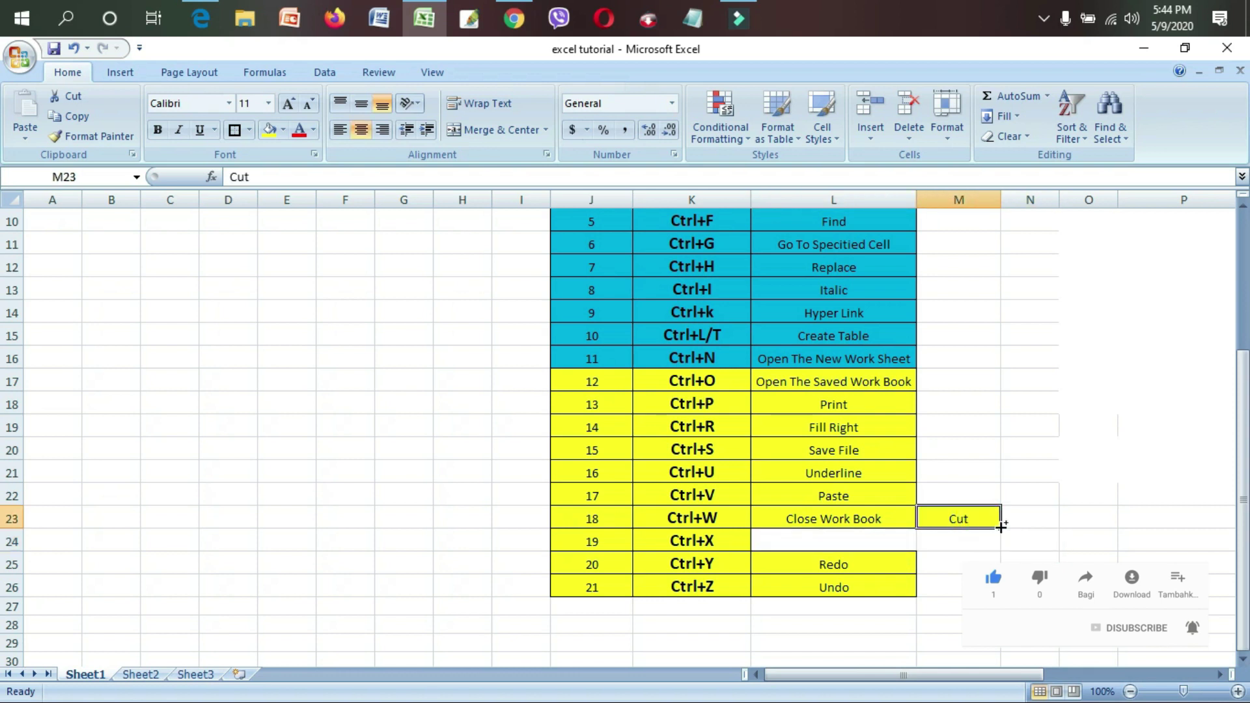
key("ctrl+x")
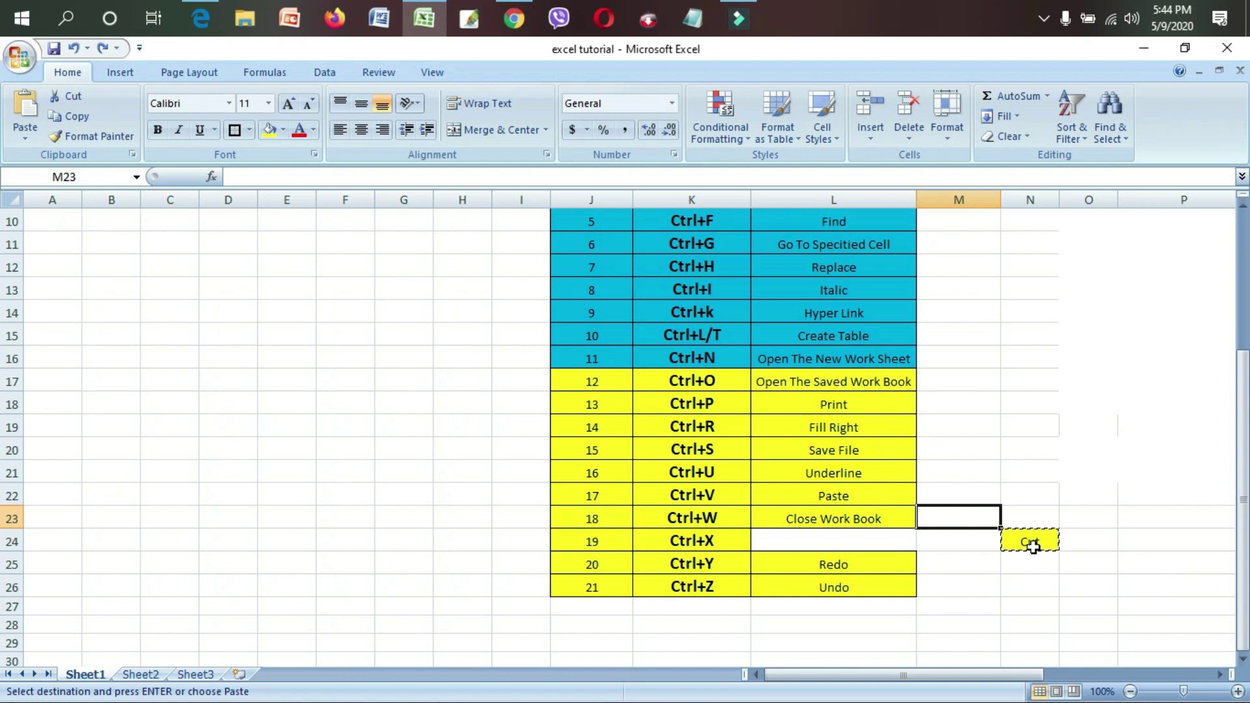
left_click(955, 514)
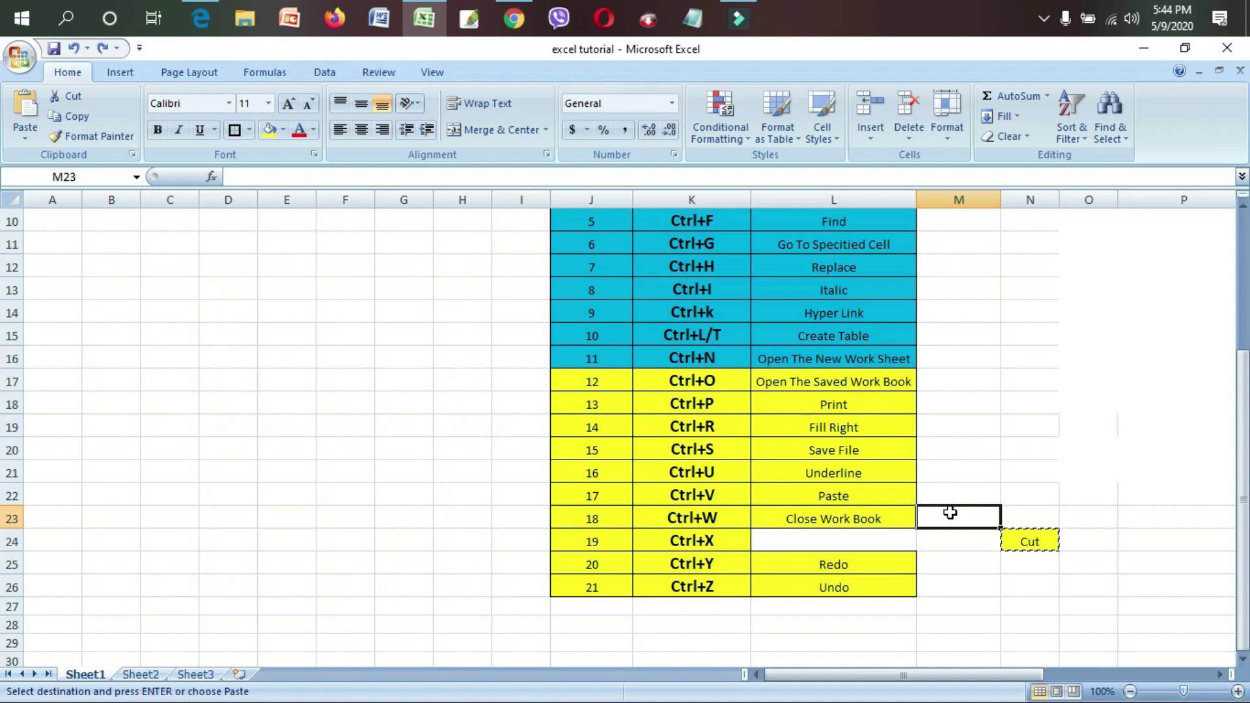
key("ctrl+v")
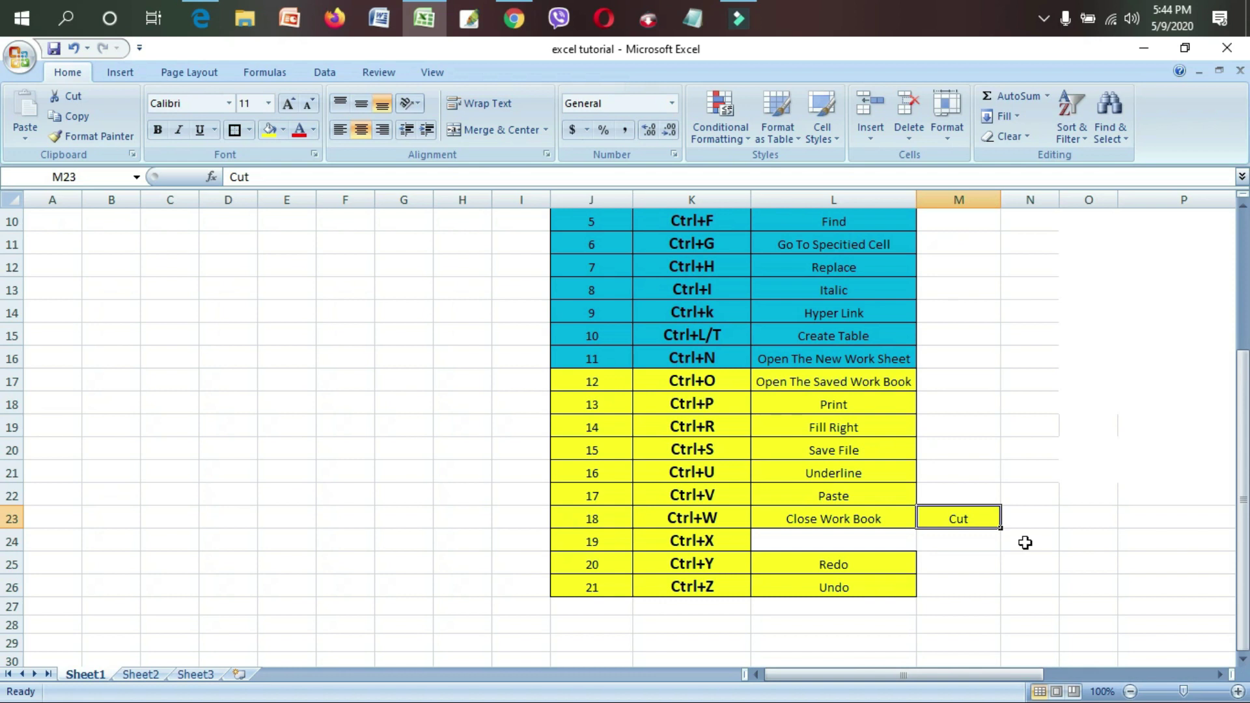
Undo the moves of the Cut cell back to L24 and highlight the Ctrl+Y entry in row 25
key("ctrl+z")
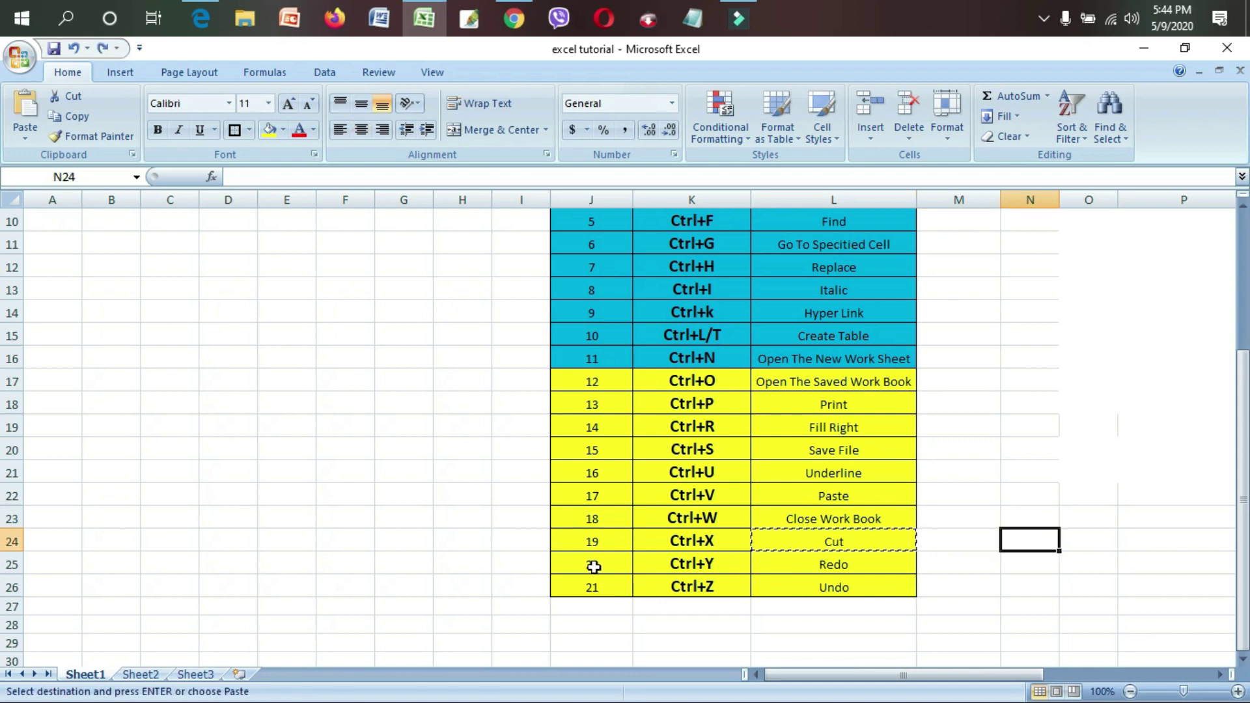
left_click_drag(584, 565, 882, 564)
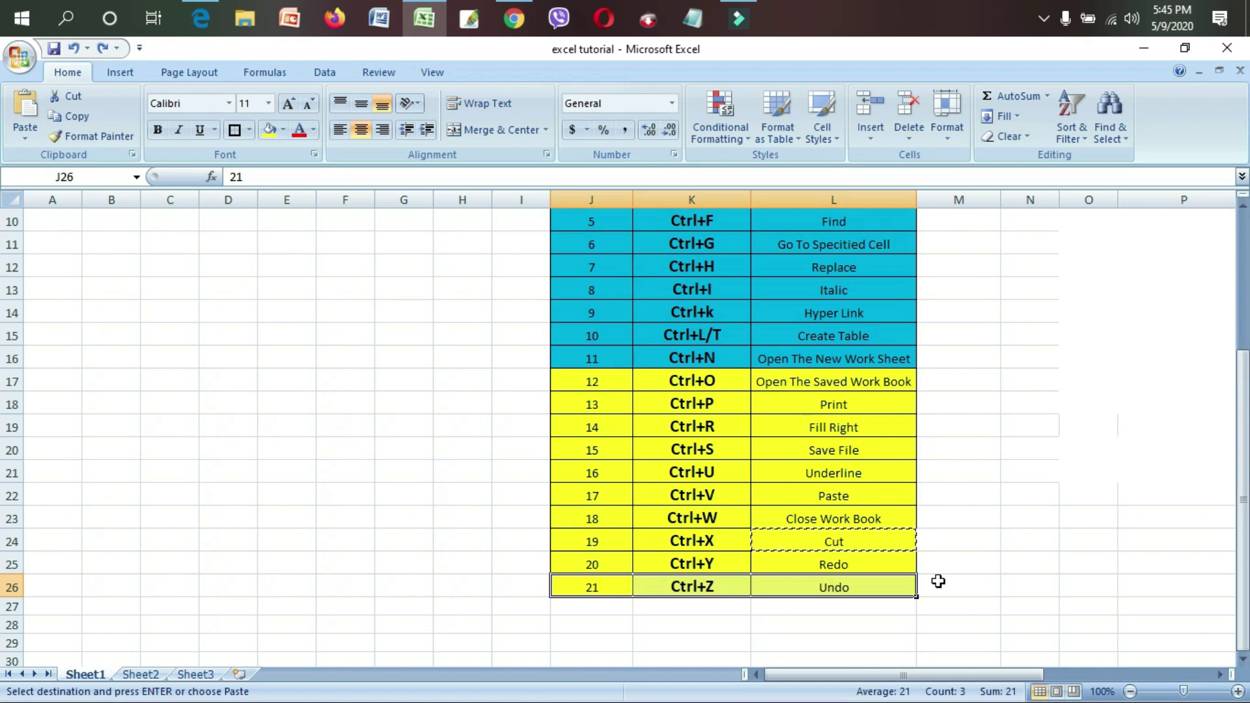
Copy the Ctrl+Z entry in J26:L26 and paste it starting at cell N23
key("ctrl+c")
left_click(1030, 519)
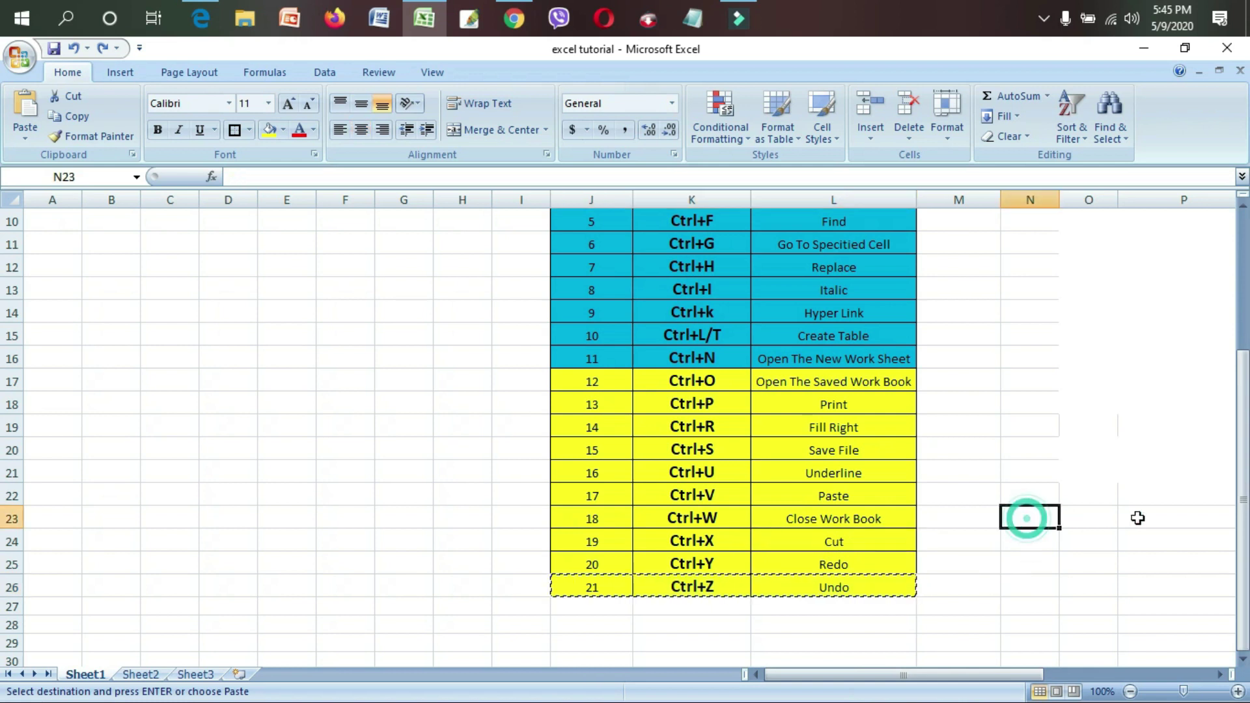
key("ctrl+v")
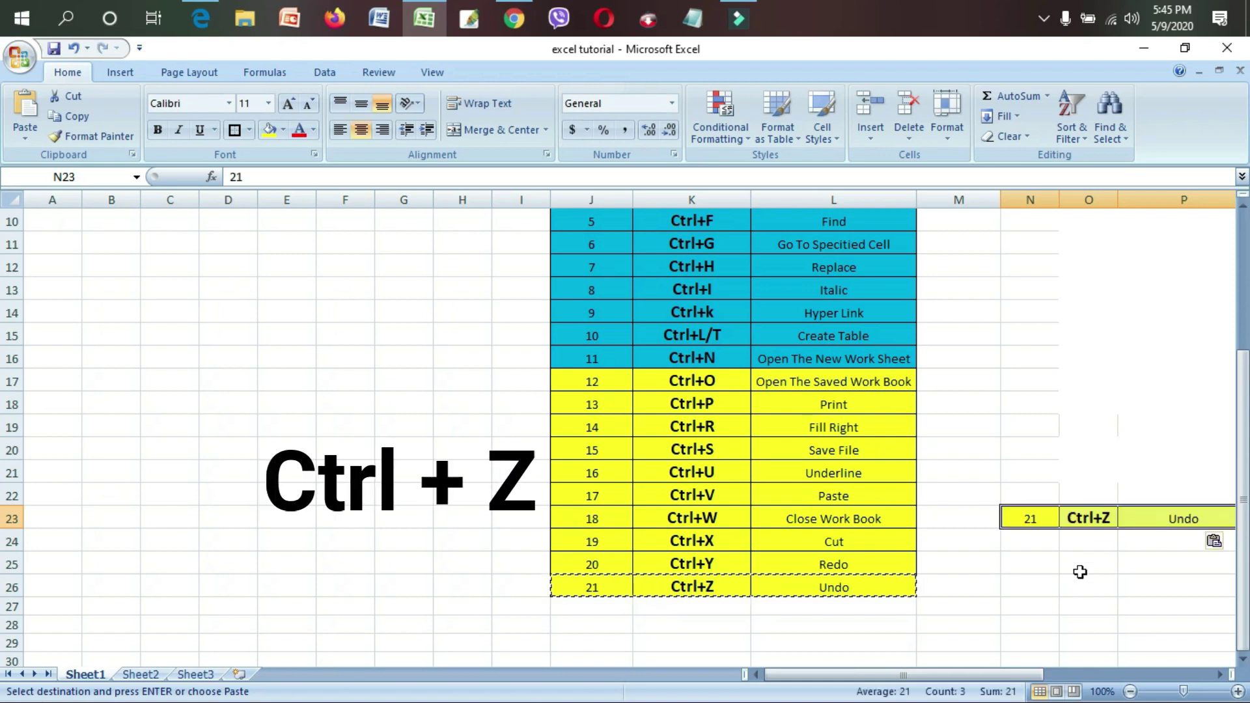
Undo pasting the Ctrl+Z entry into N23:P23 and redo that paste
left_click(1159, 519)
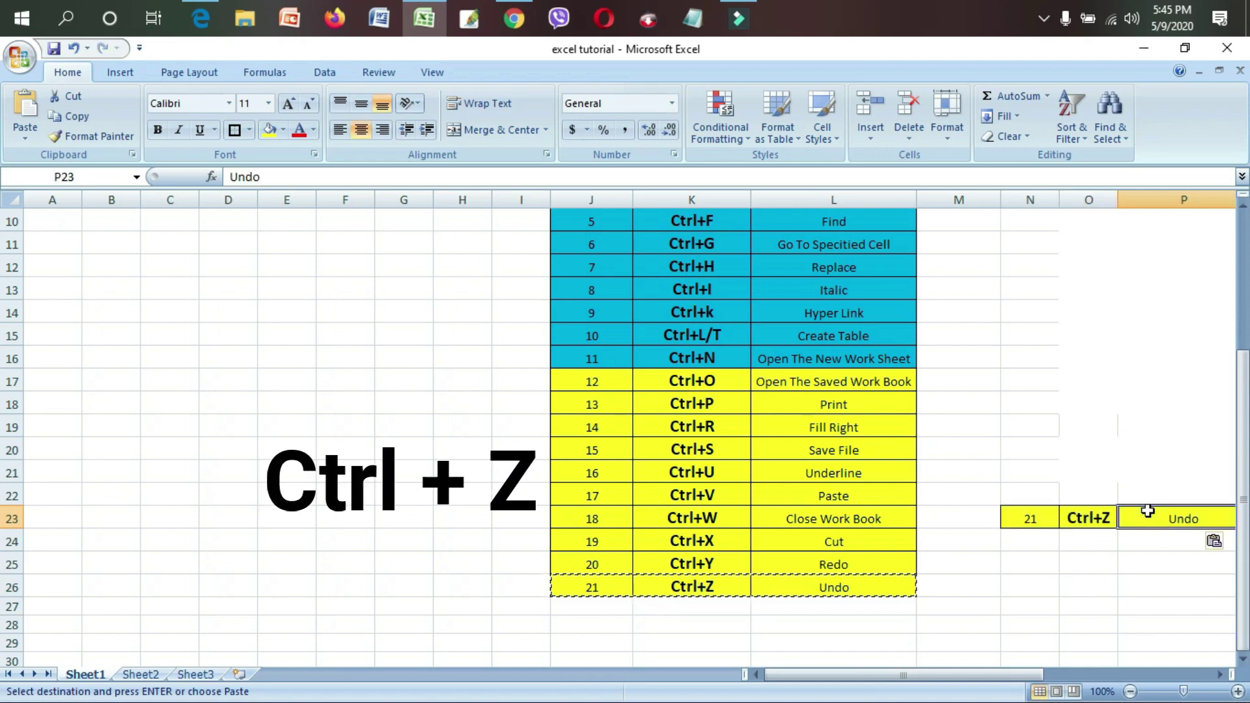
left_click(1024, 519)
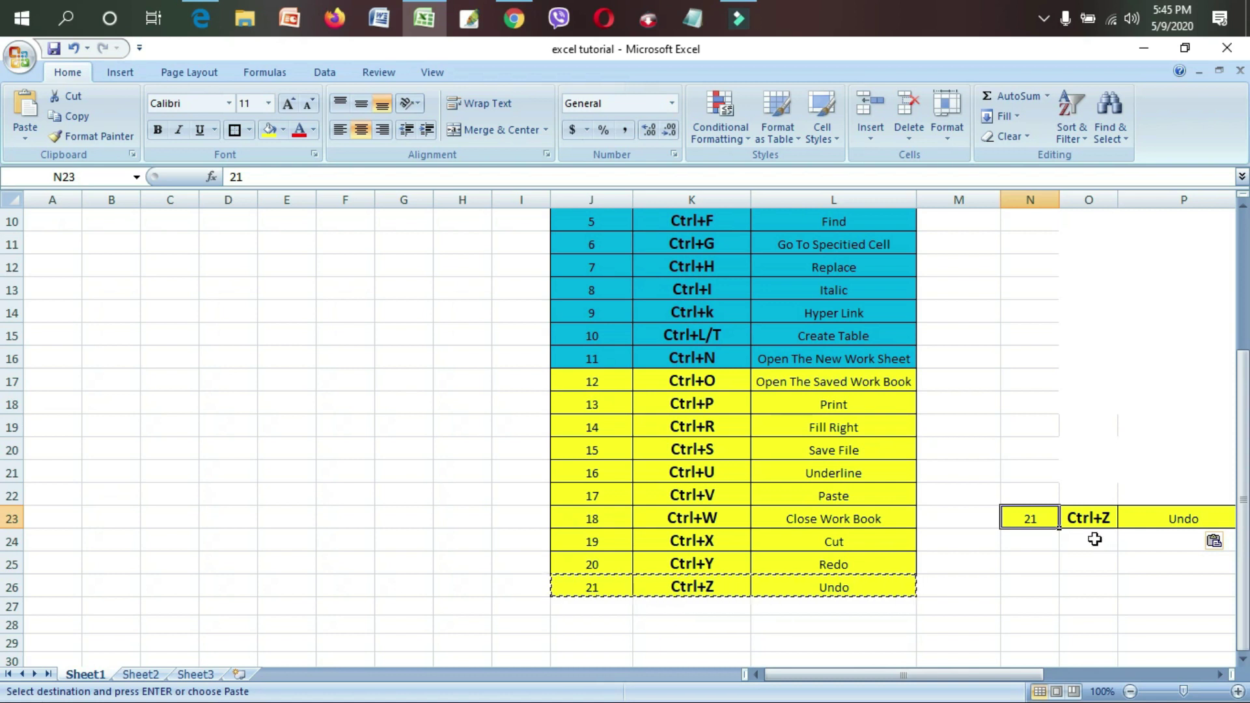
key("ctrl+z")
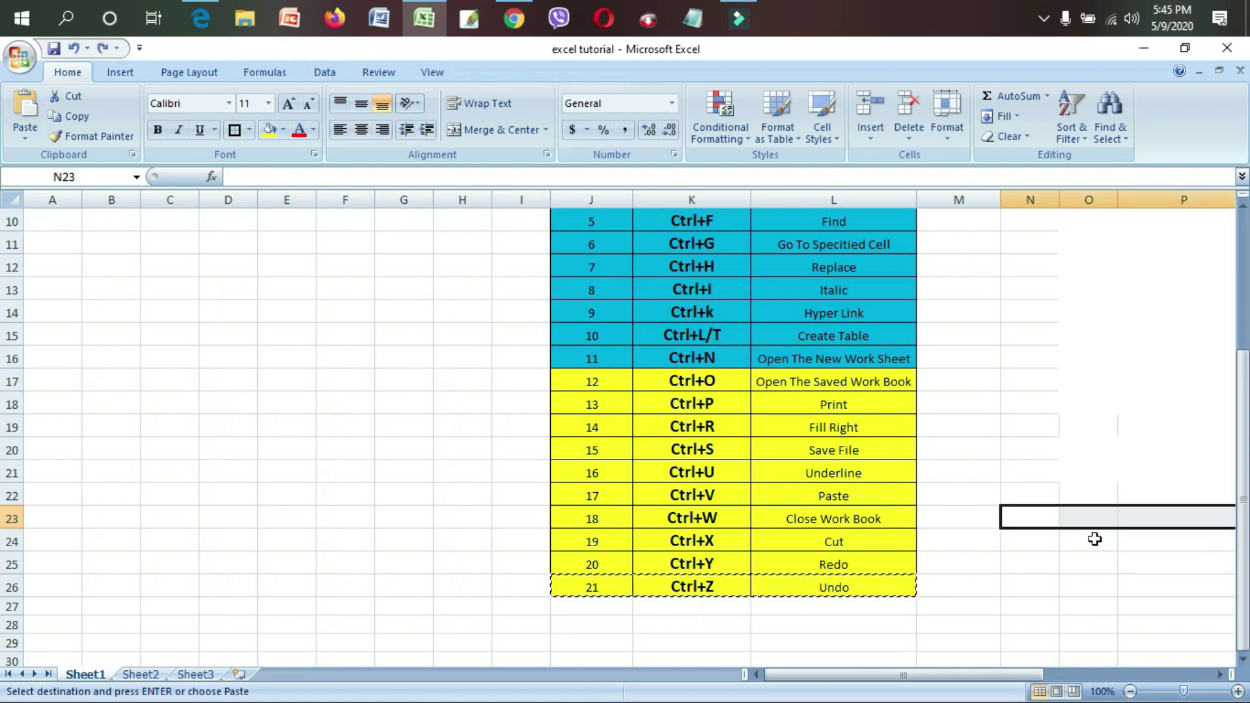
left_click(619, 588)
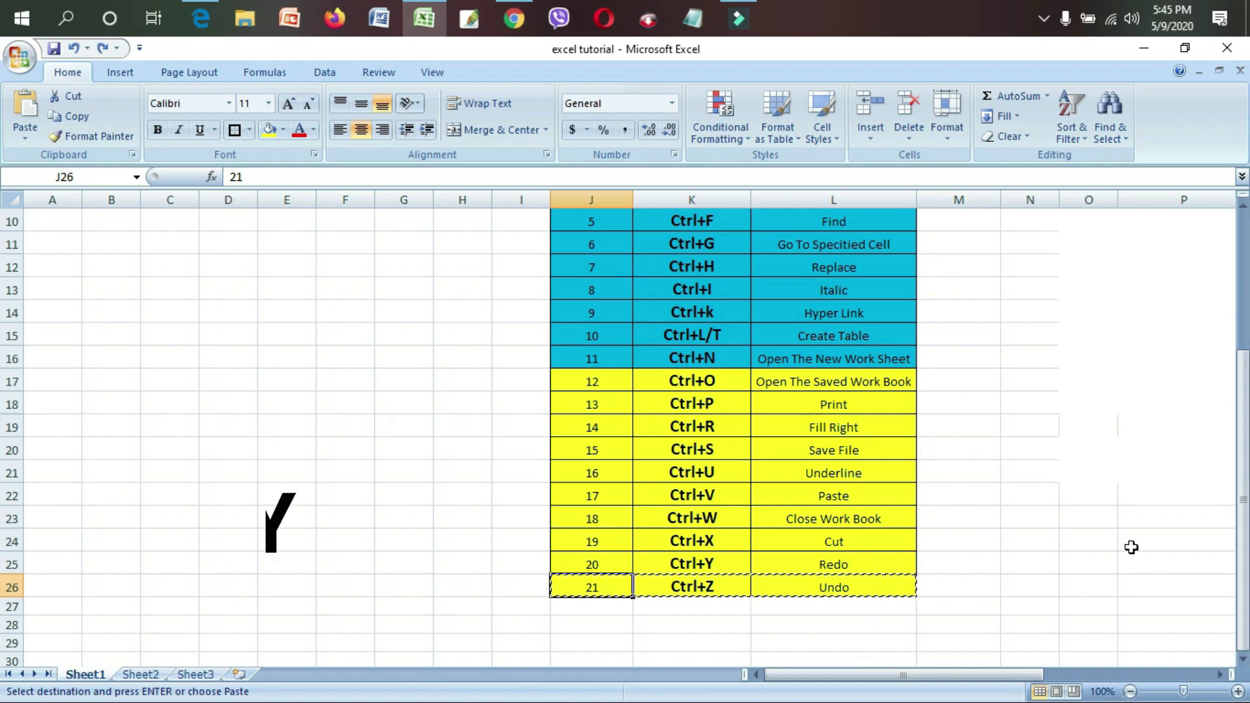
key("ctrl+y")
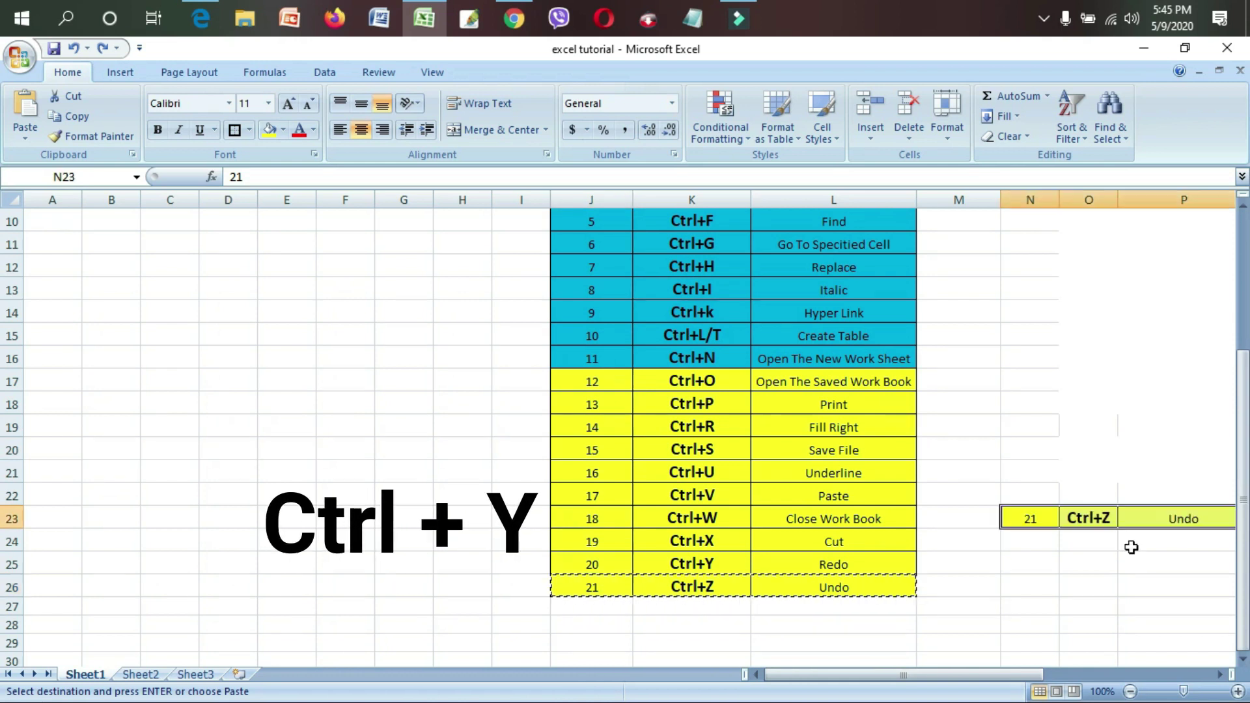